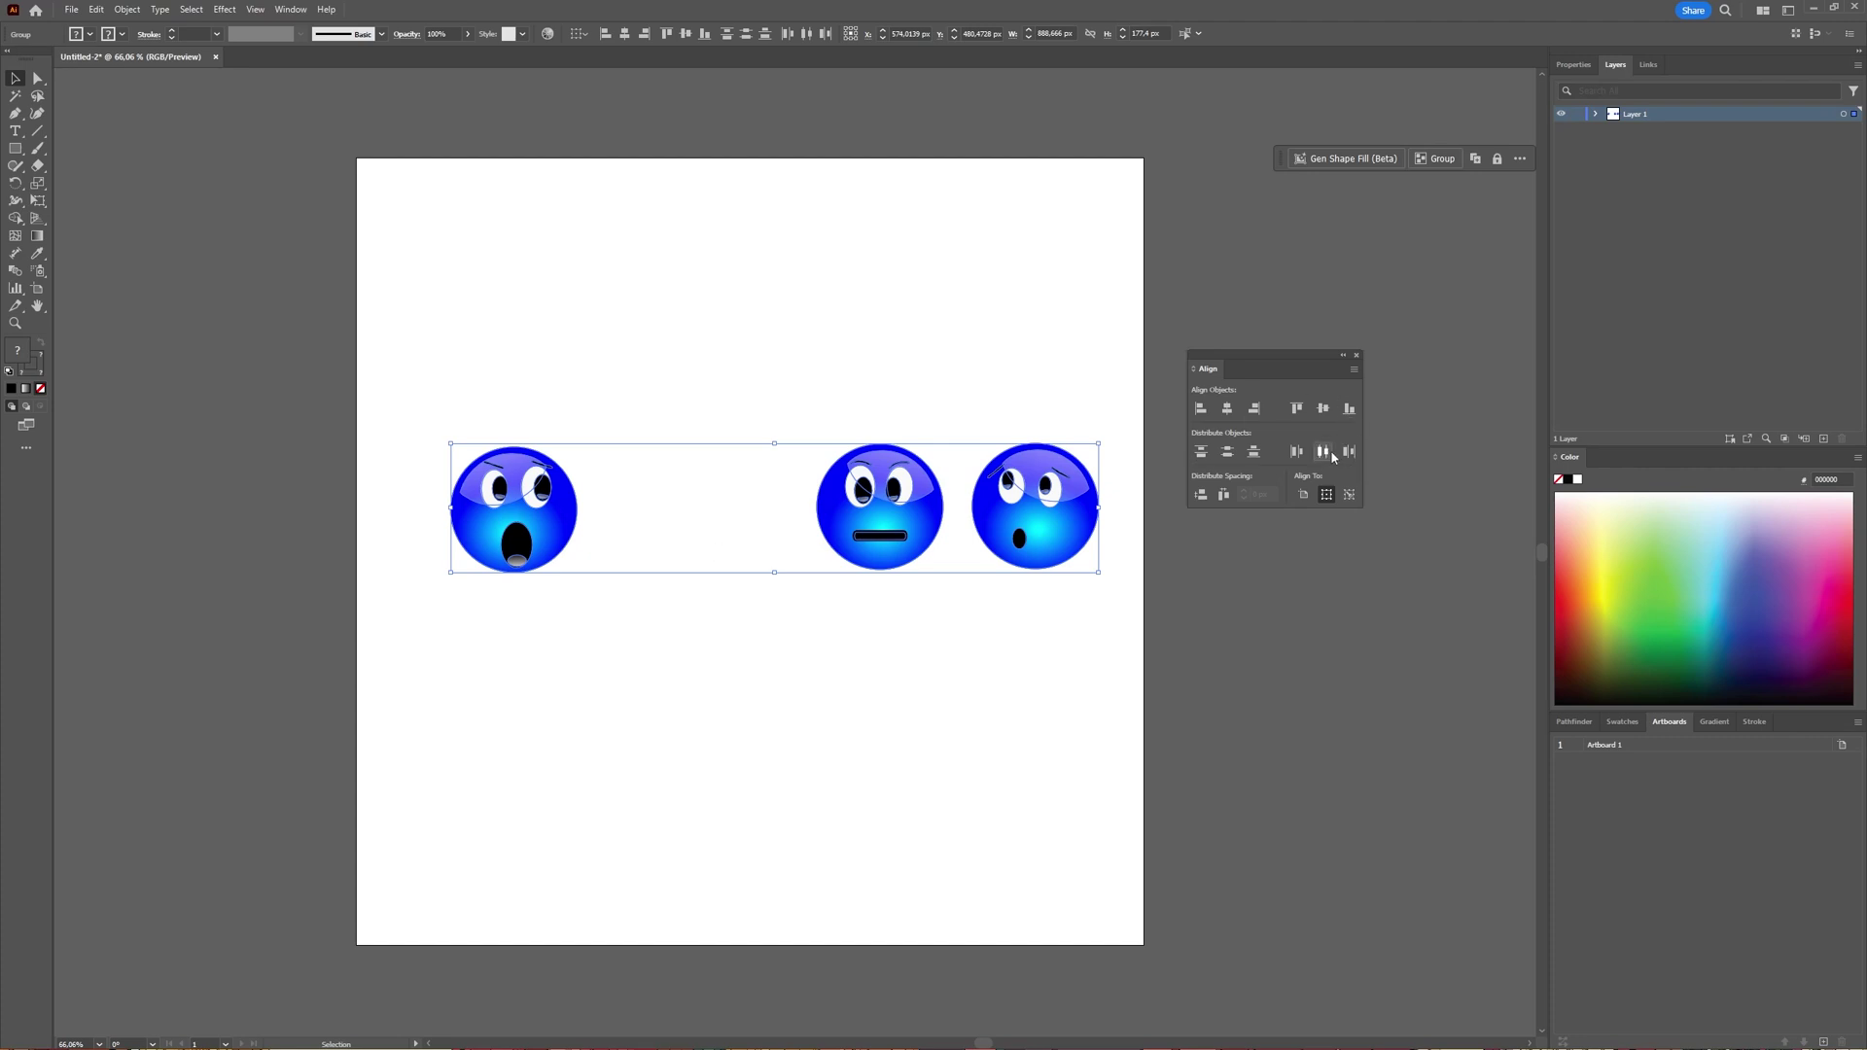
Try a horizontal centre distribution of the faces, then undo it and clear the selection.
click(1324, 452)
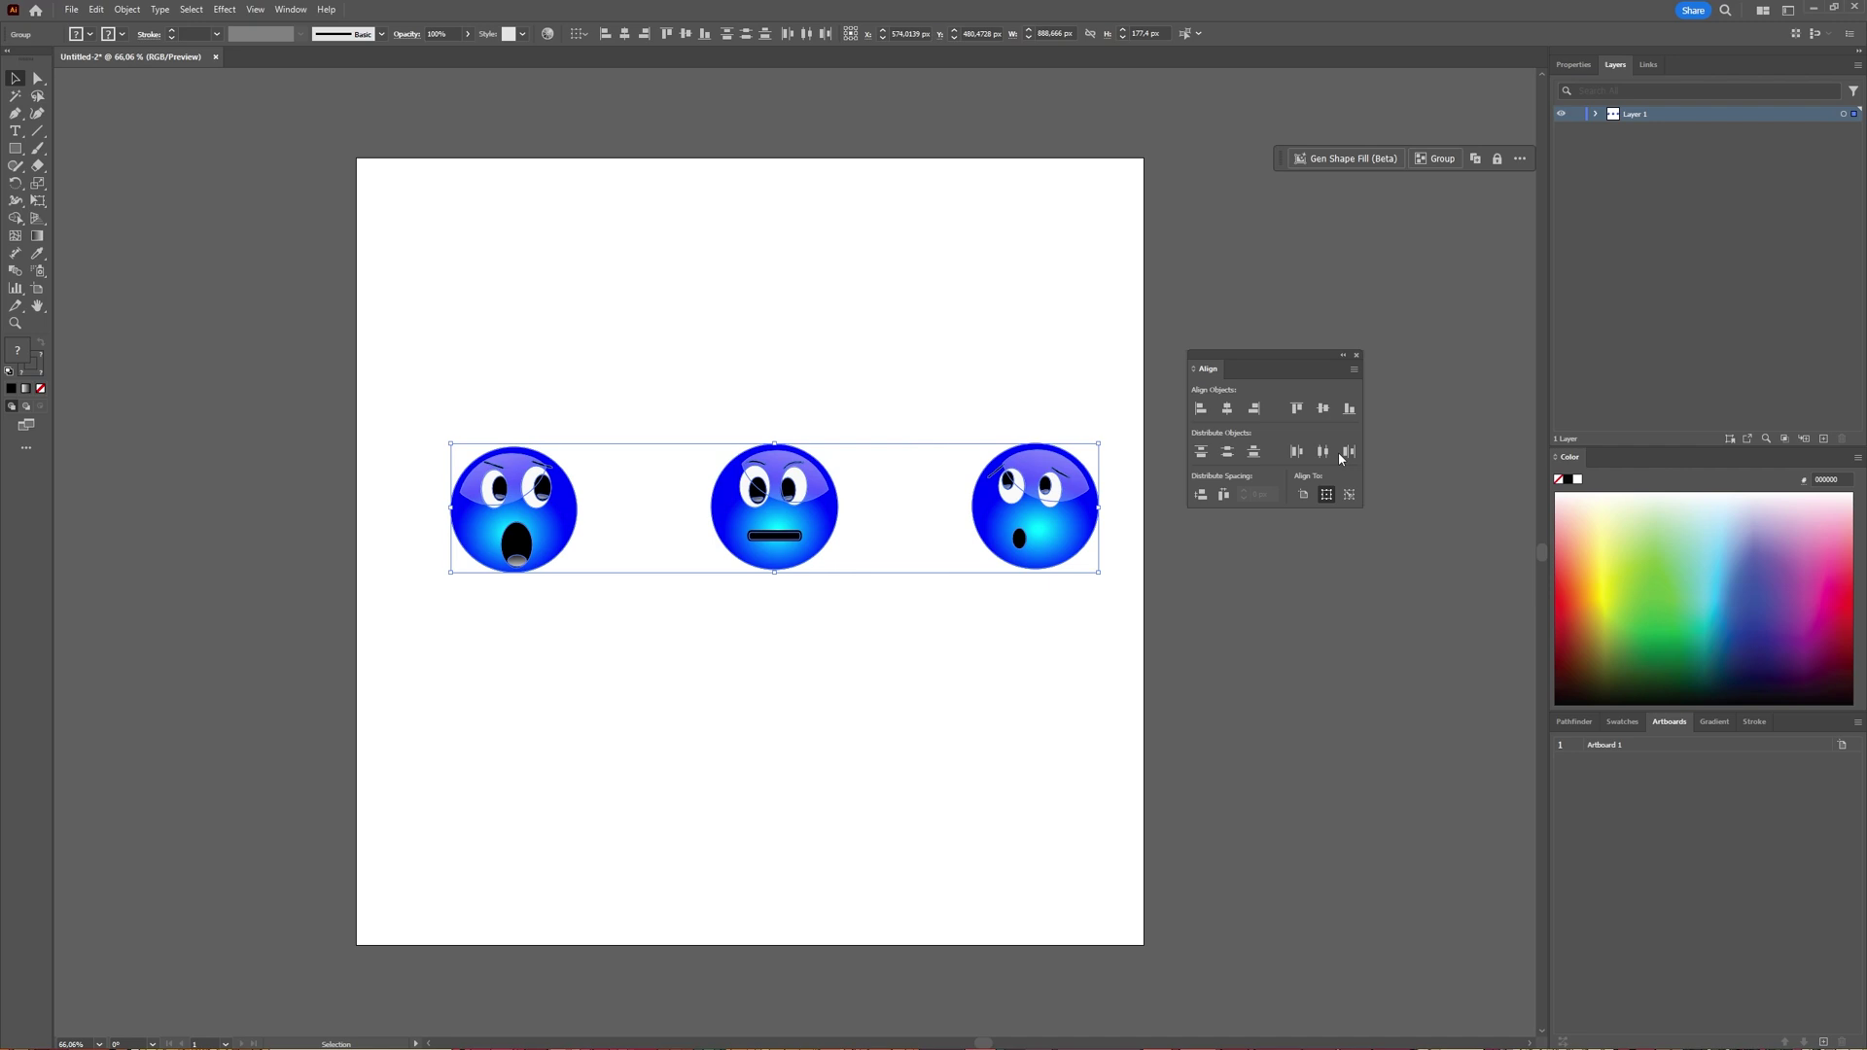
key(ctrl+z)
click(762, 821)
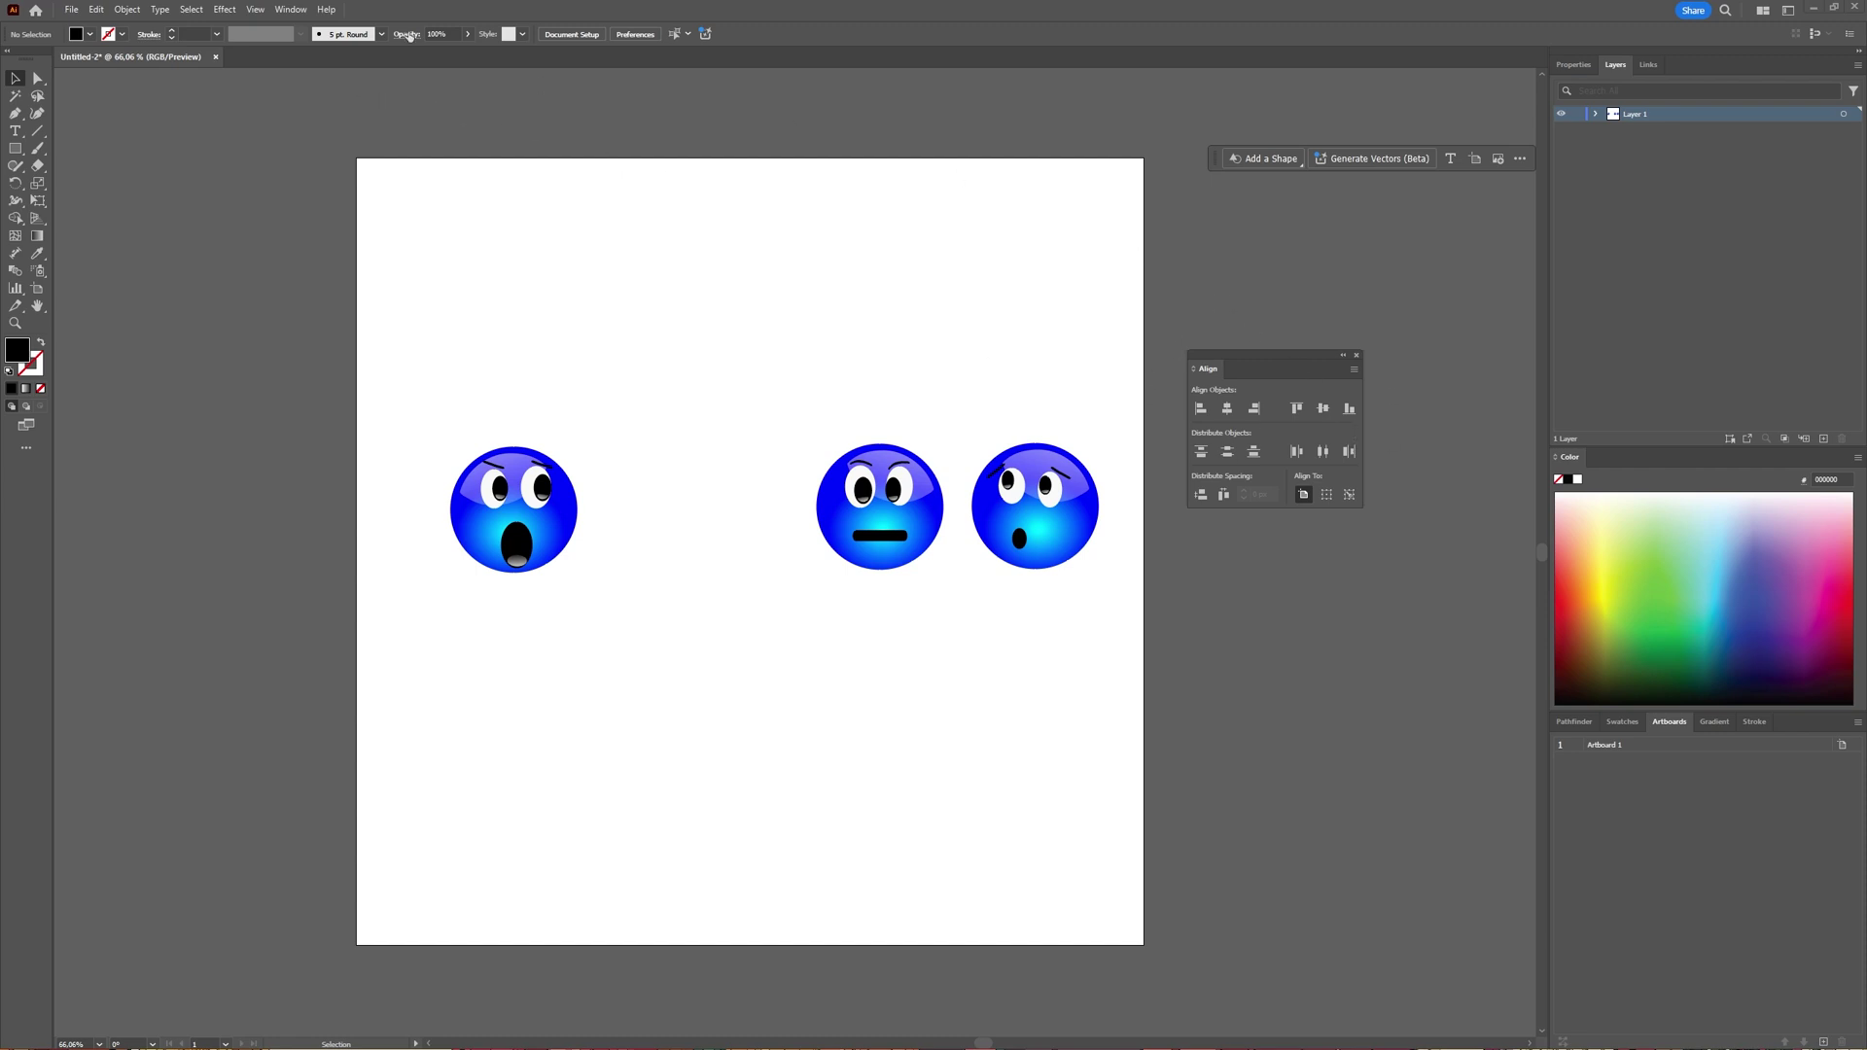
Select all three faces and apply Horizontal Distribute Center so the middle face is centred.
click(290, 10)
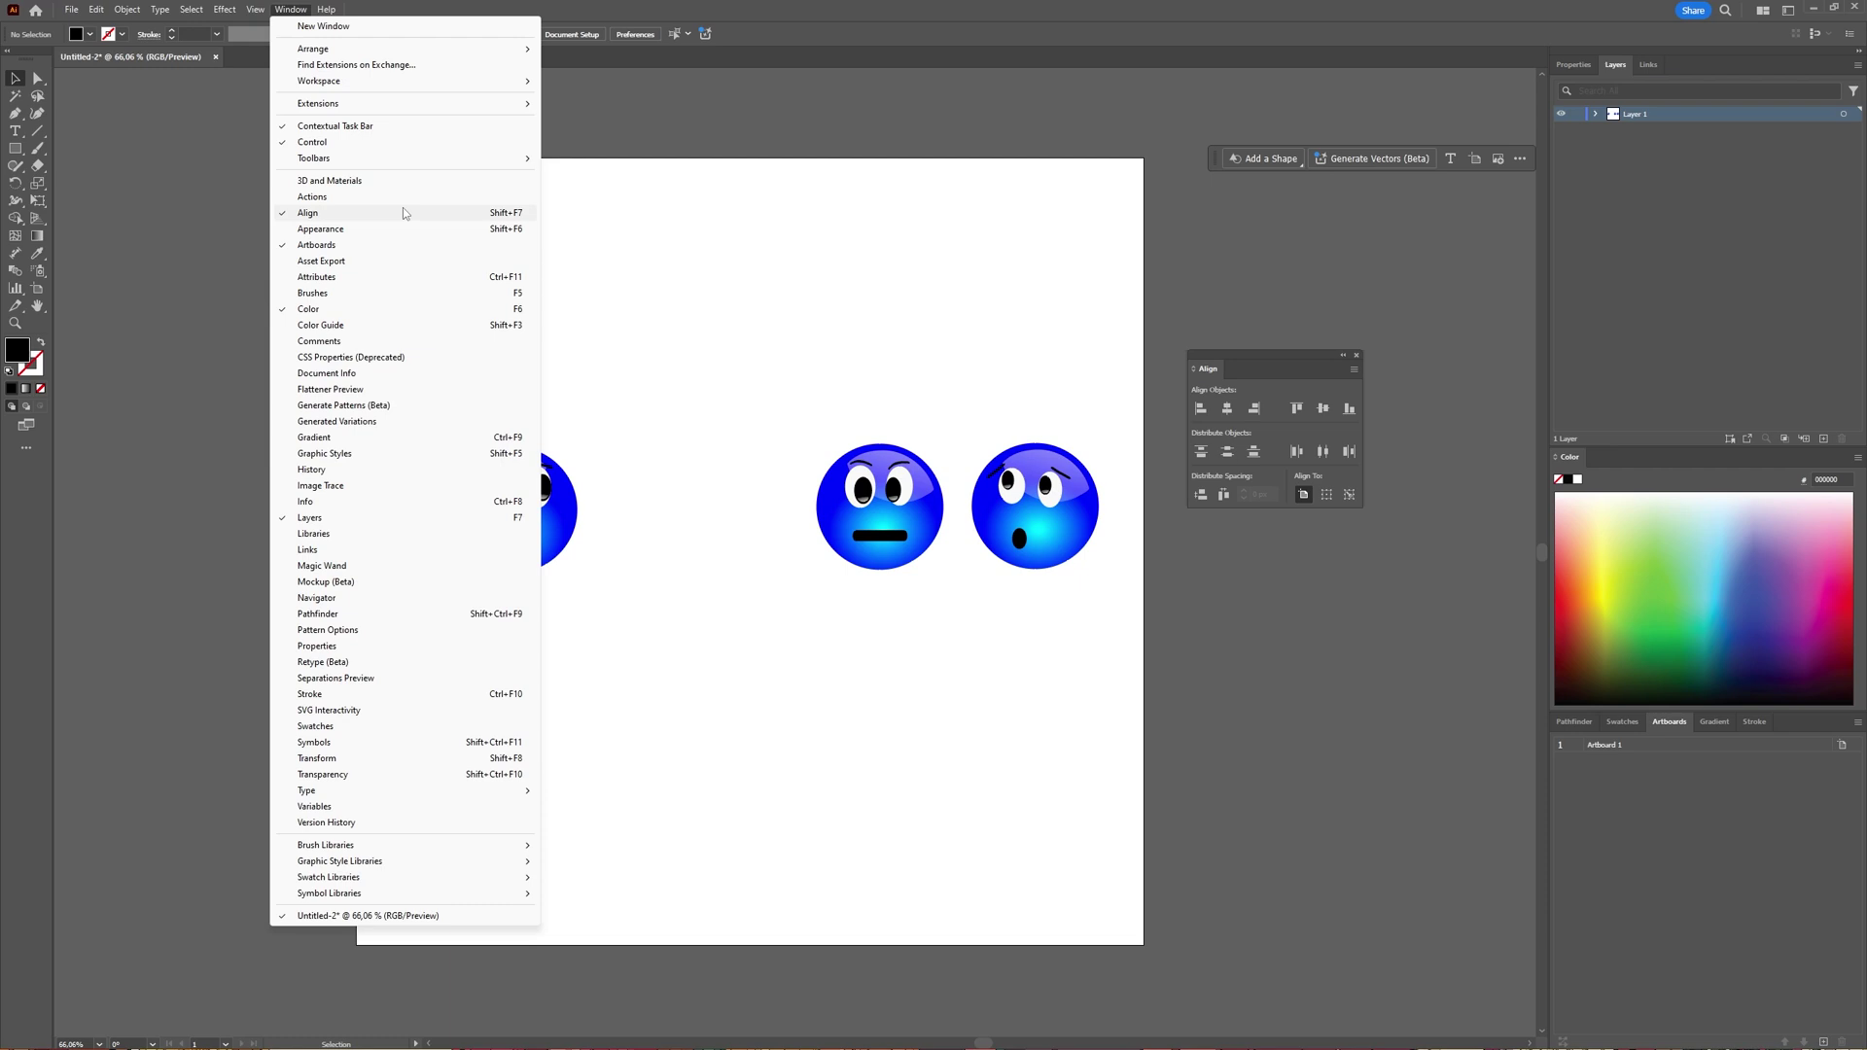
click(1317, 525)
key(v)
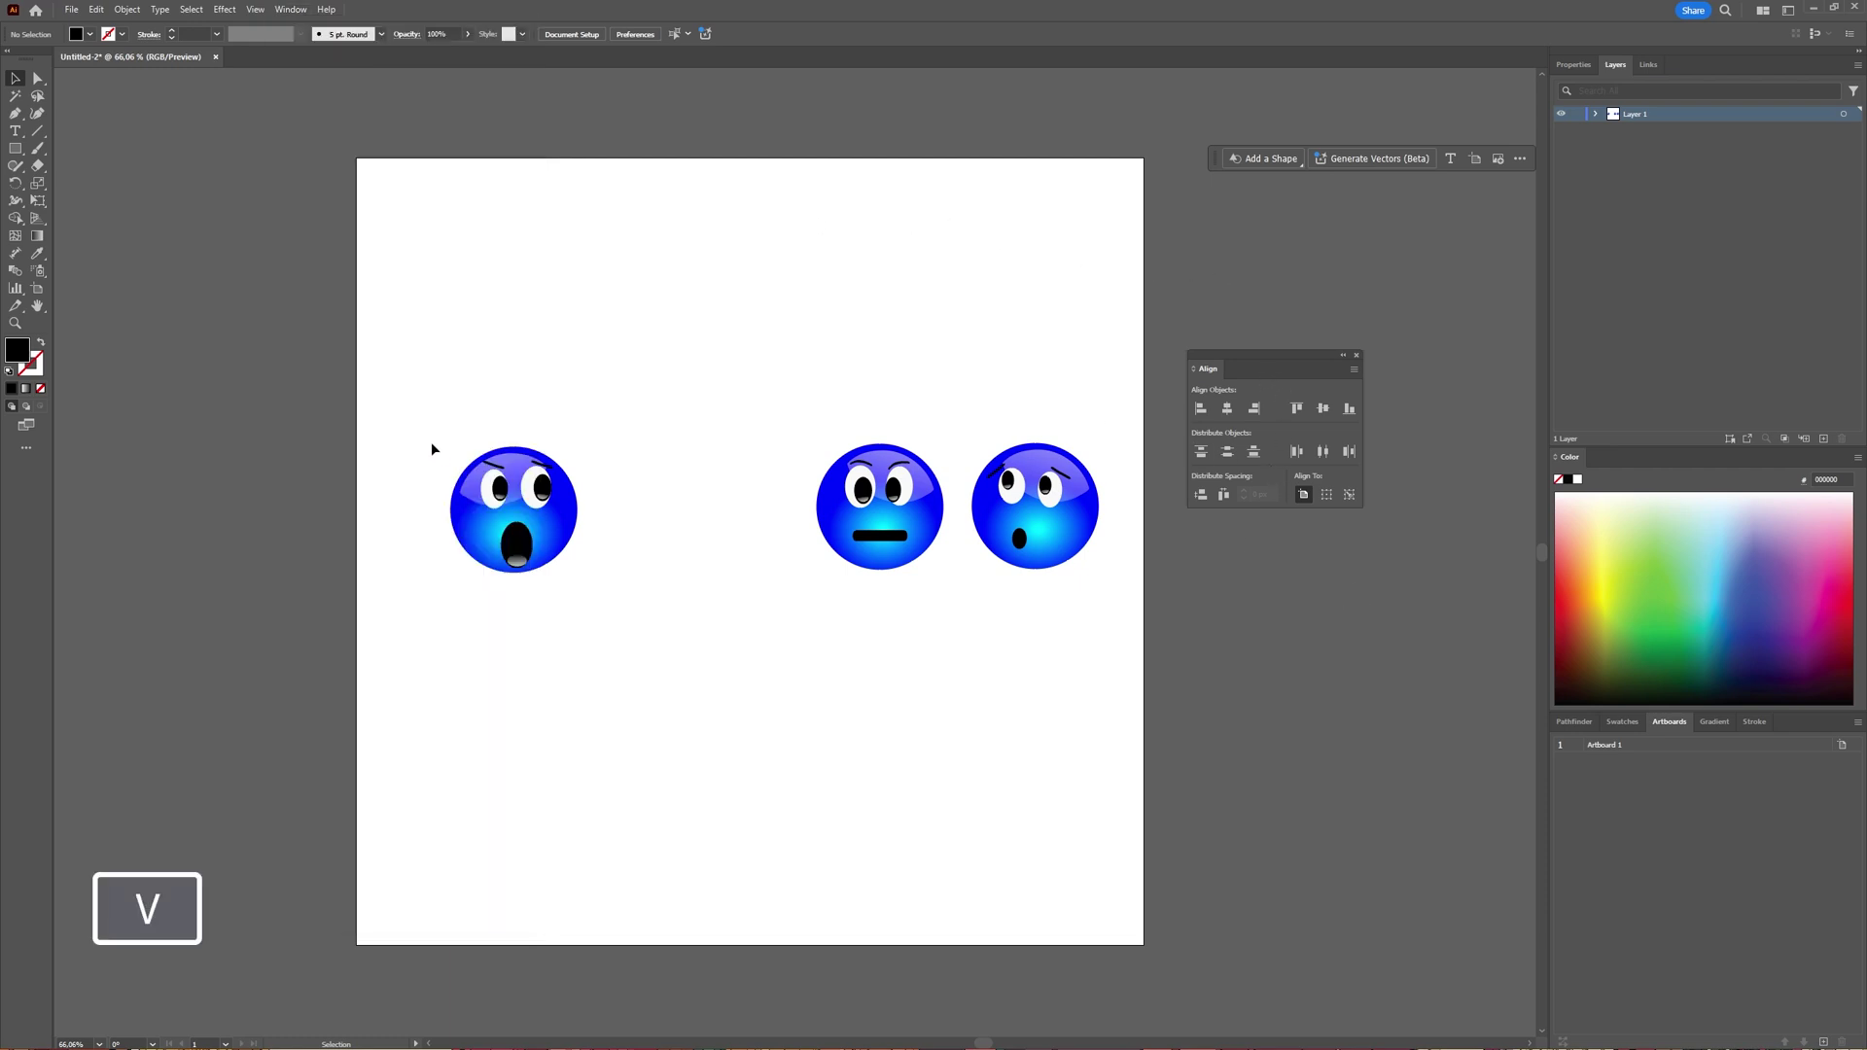
drag(432, 448, 1117, 602)
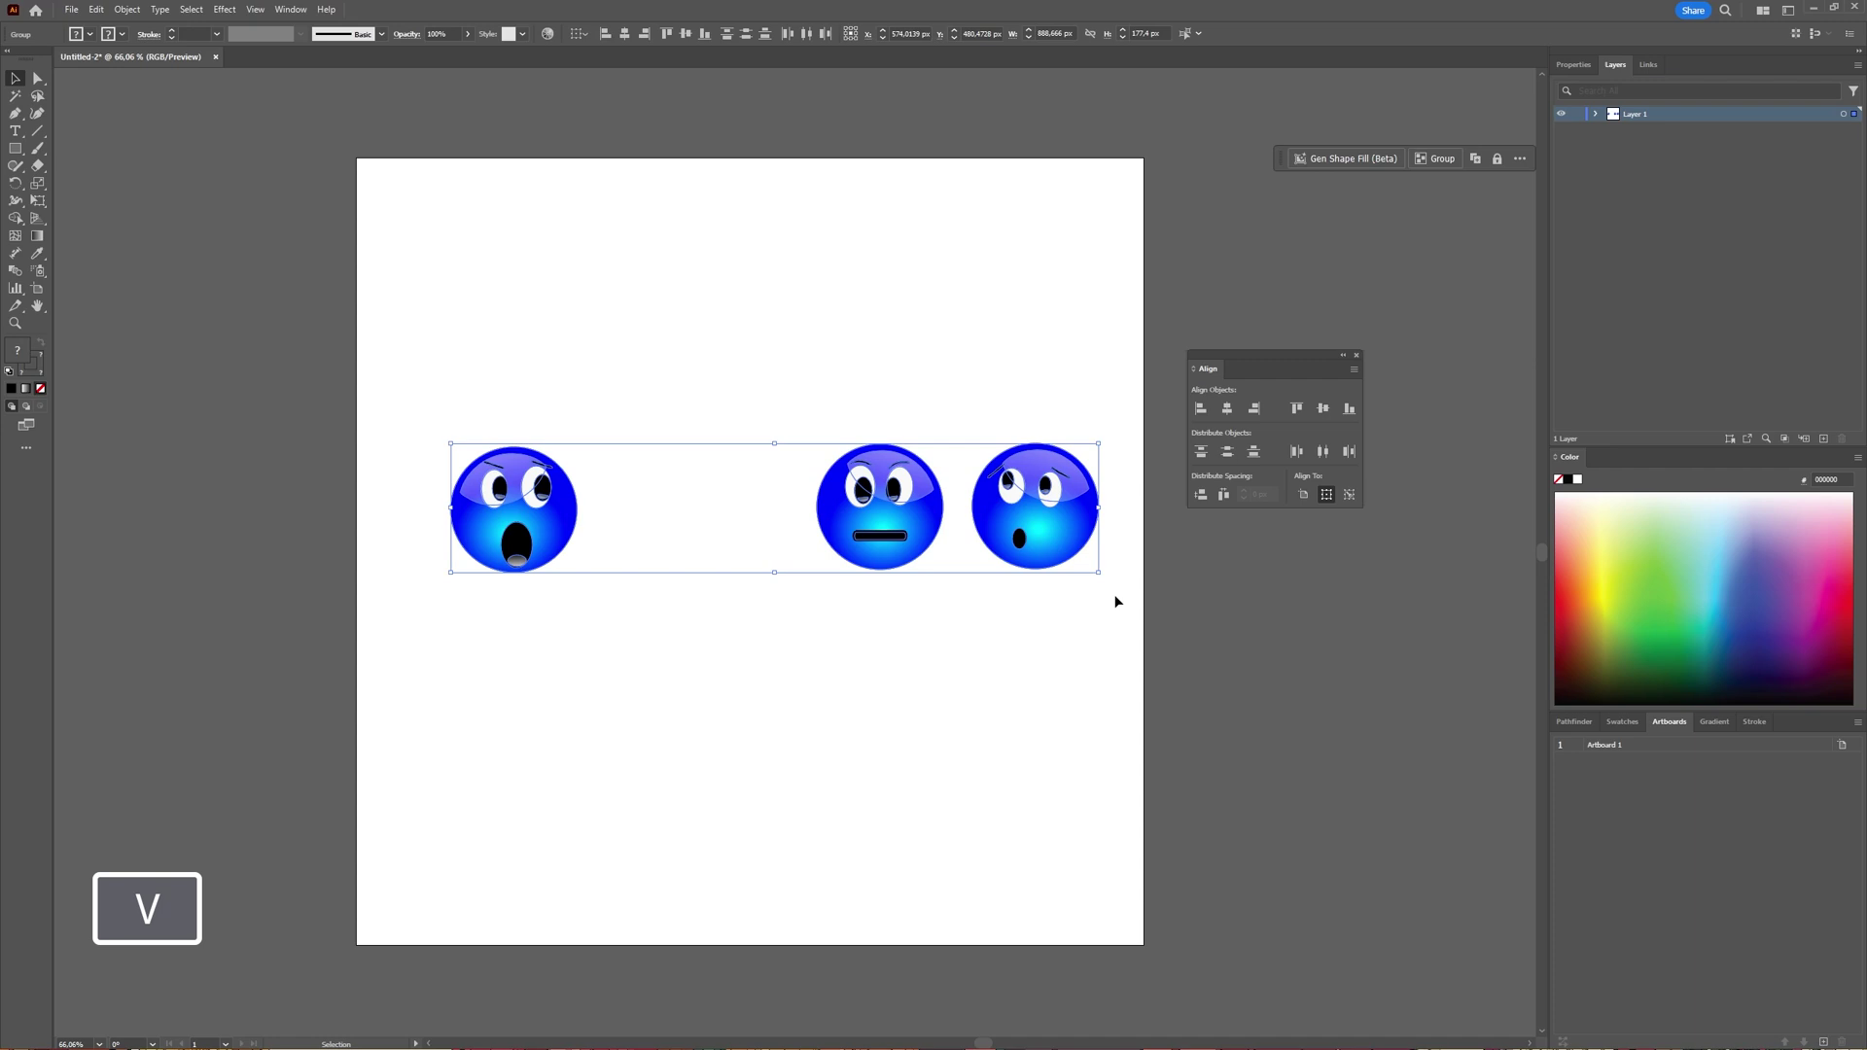
click(1327, 455)
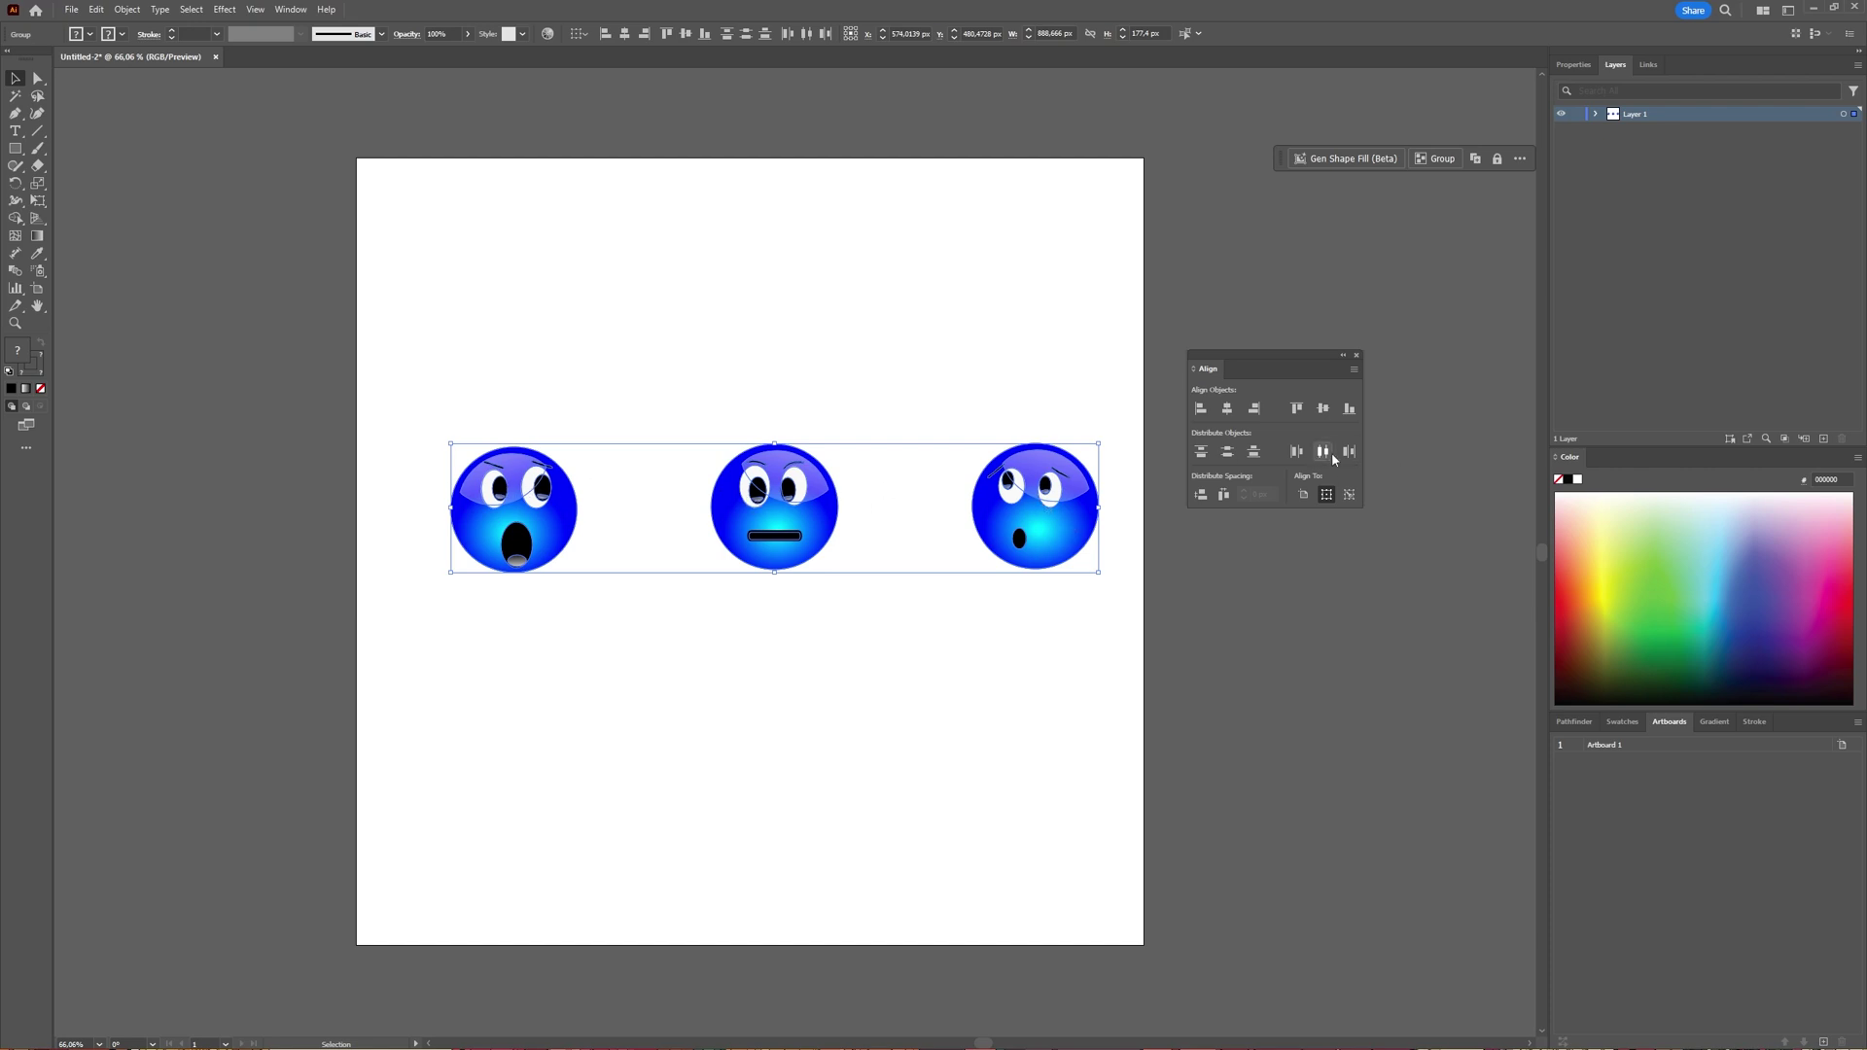
Stack the three faces in a centred vertical column and apply Vertical Distribute Center.
click(765, 441)
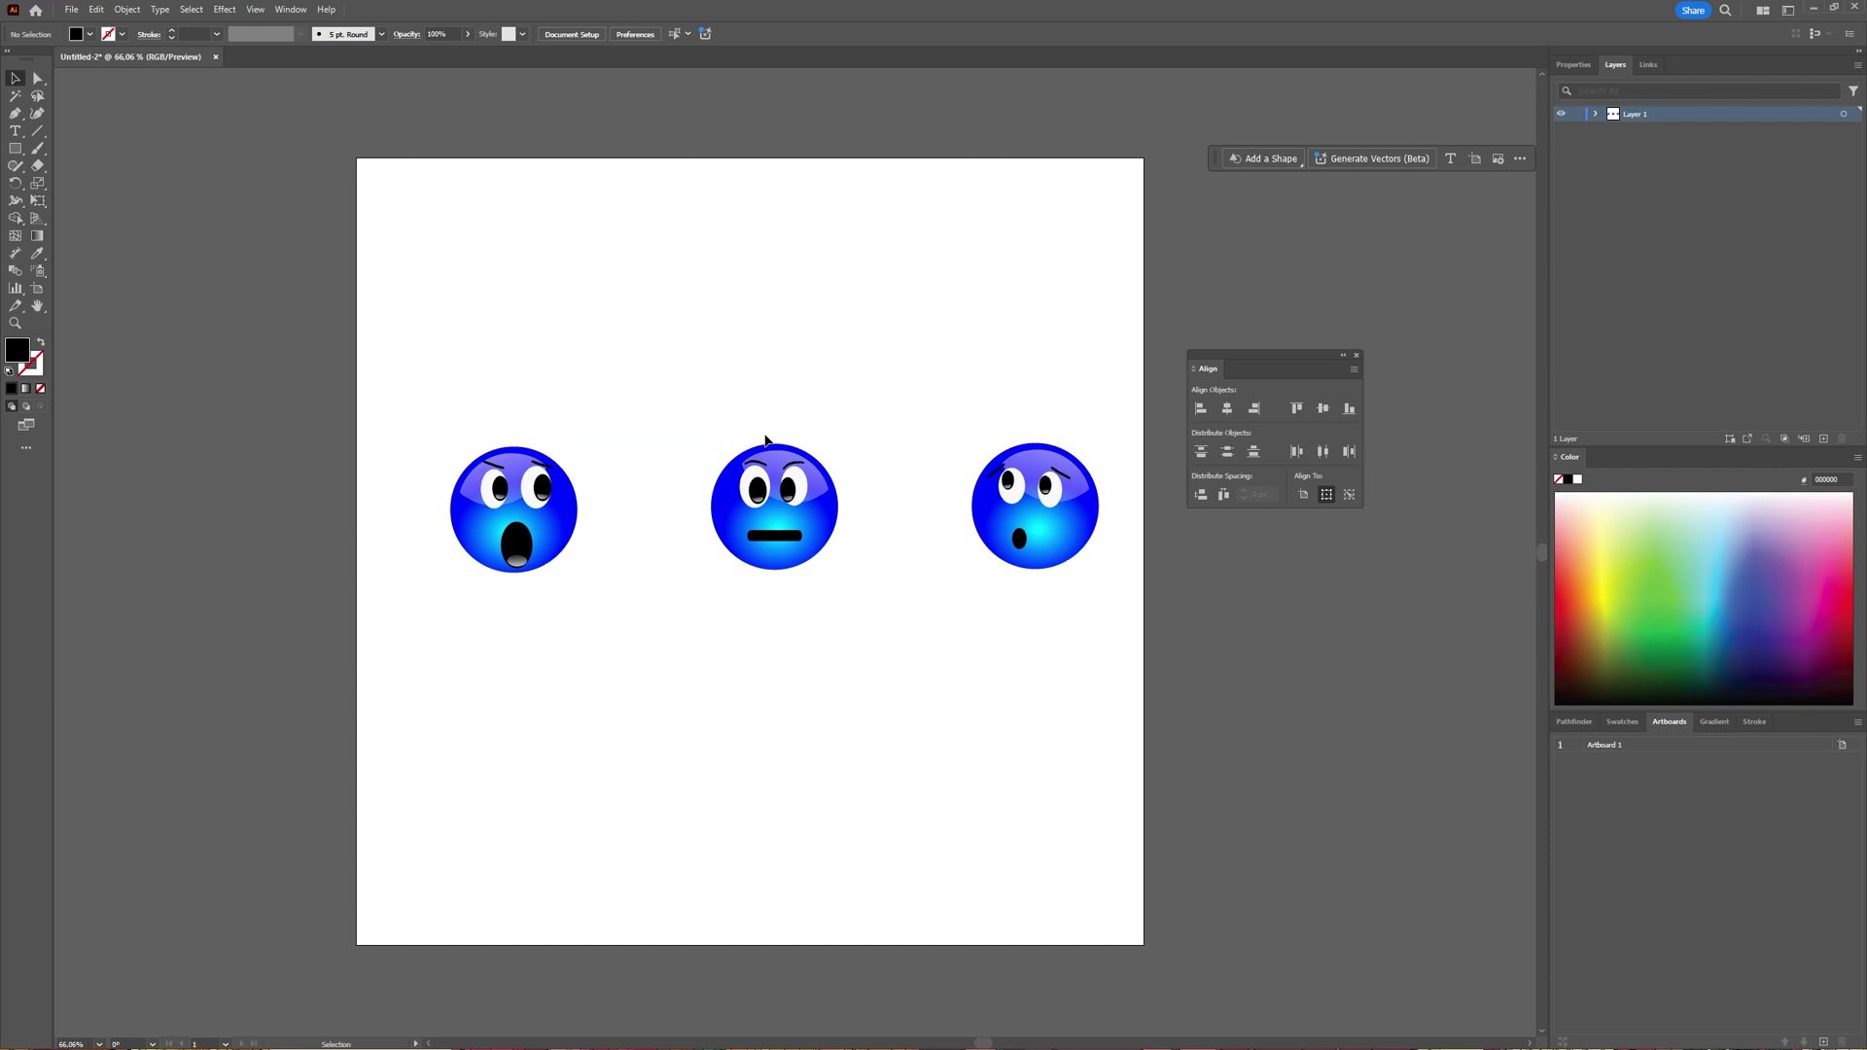
drag(530, 525, 772, 280)
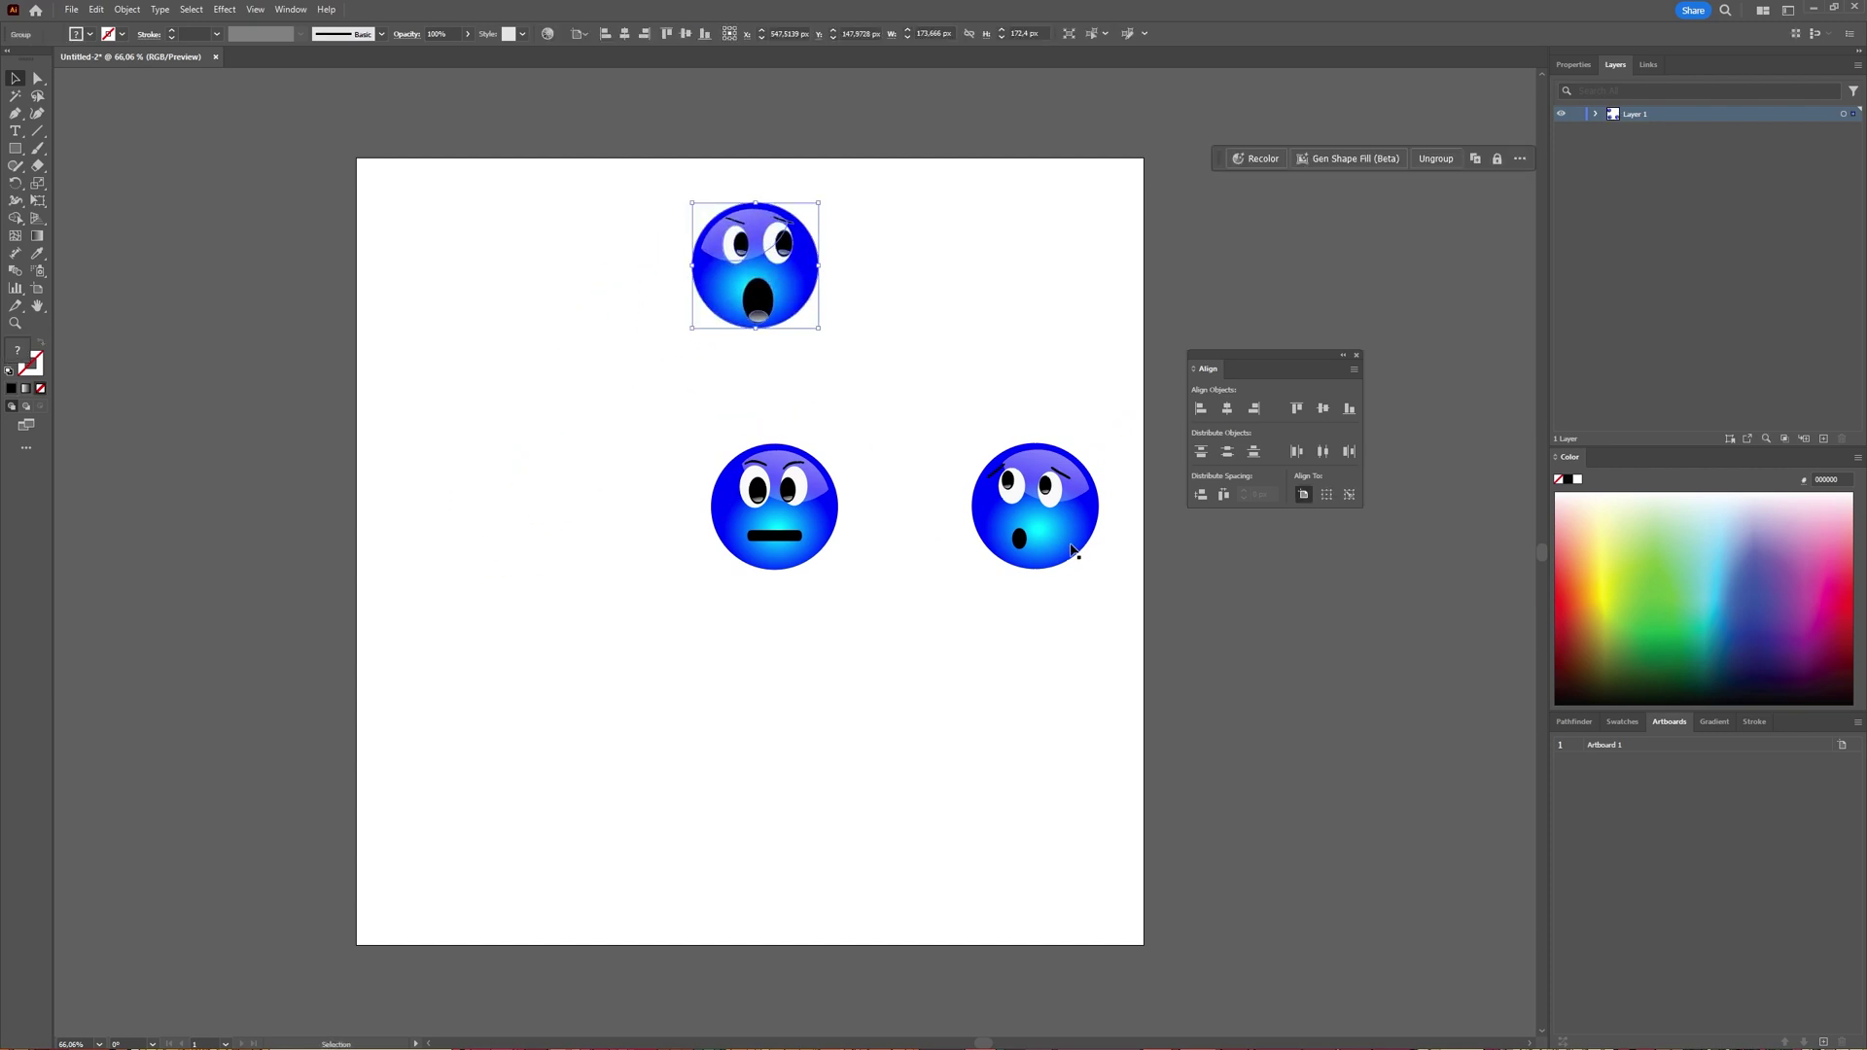
drag(1073, 551, 820, 917)
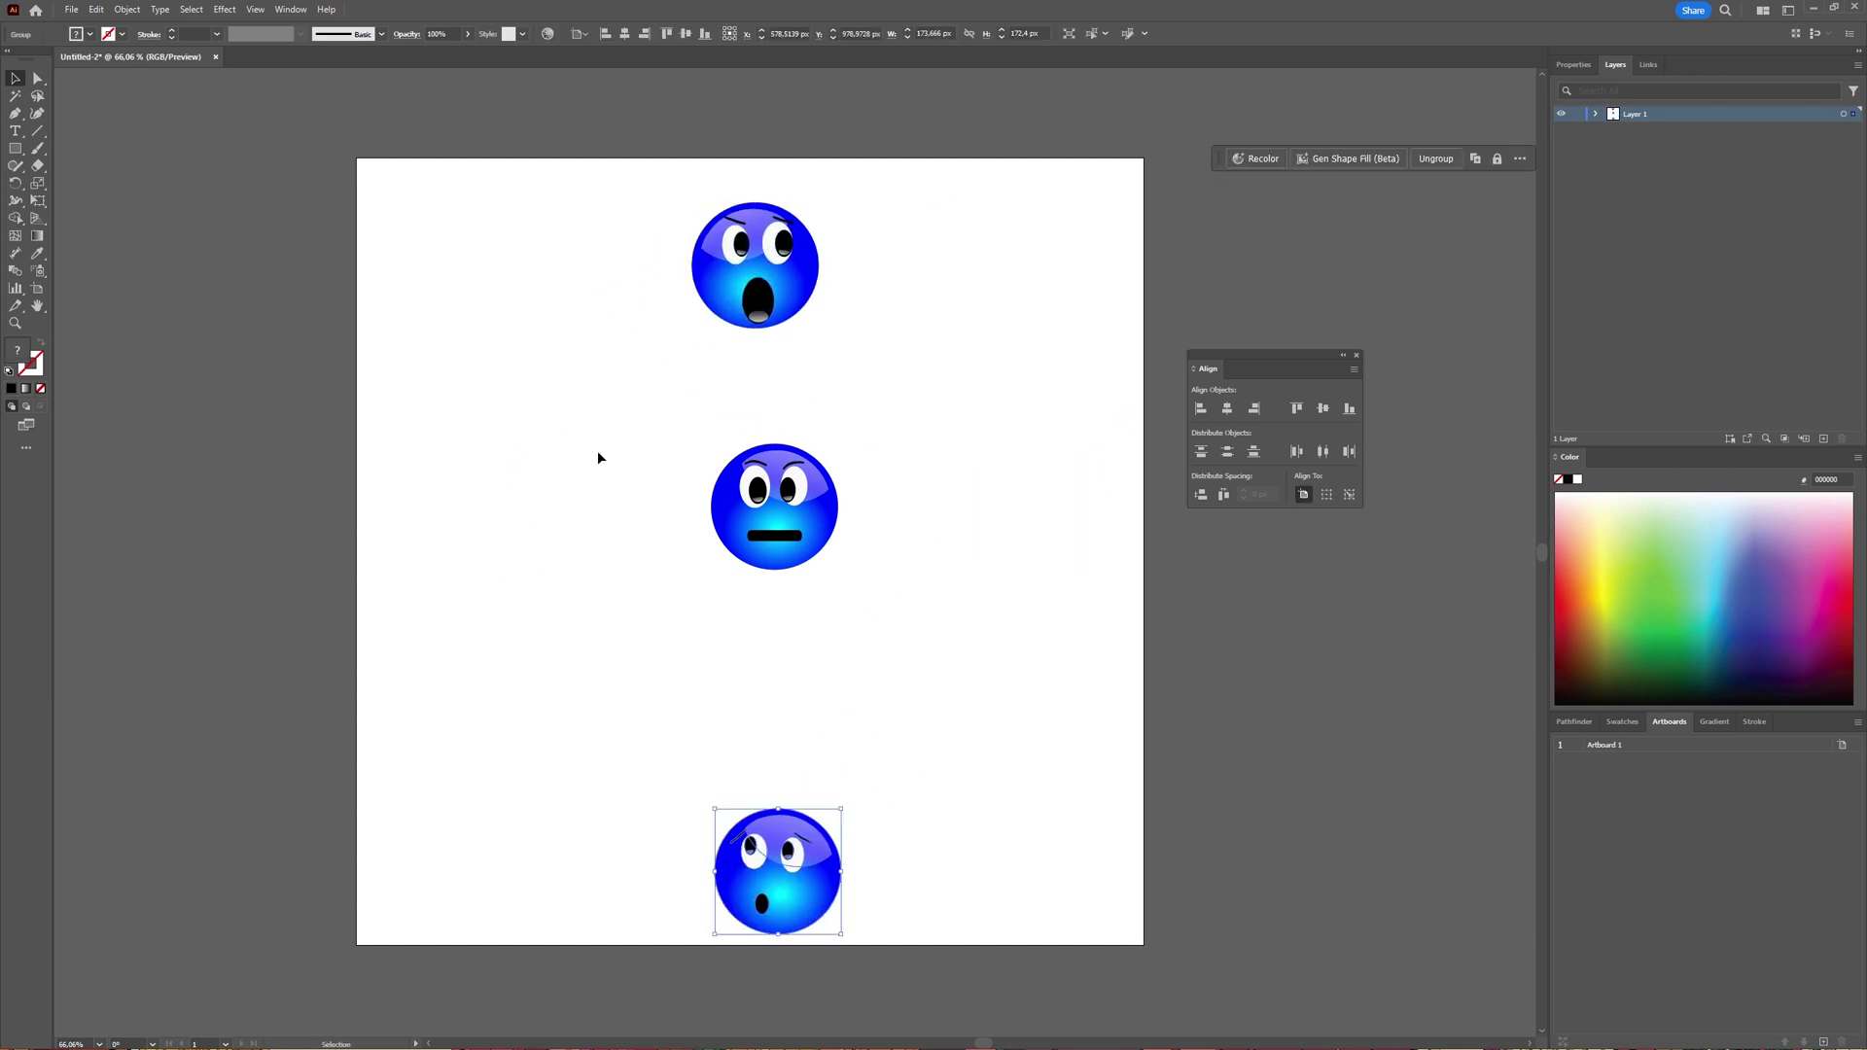
drag(803, 281, 826, 281)
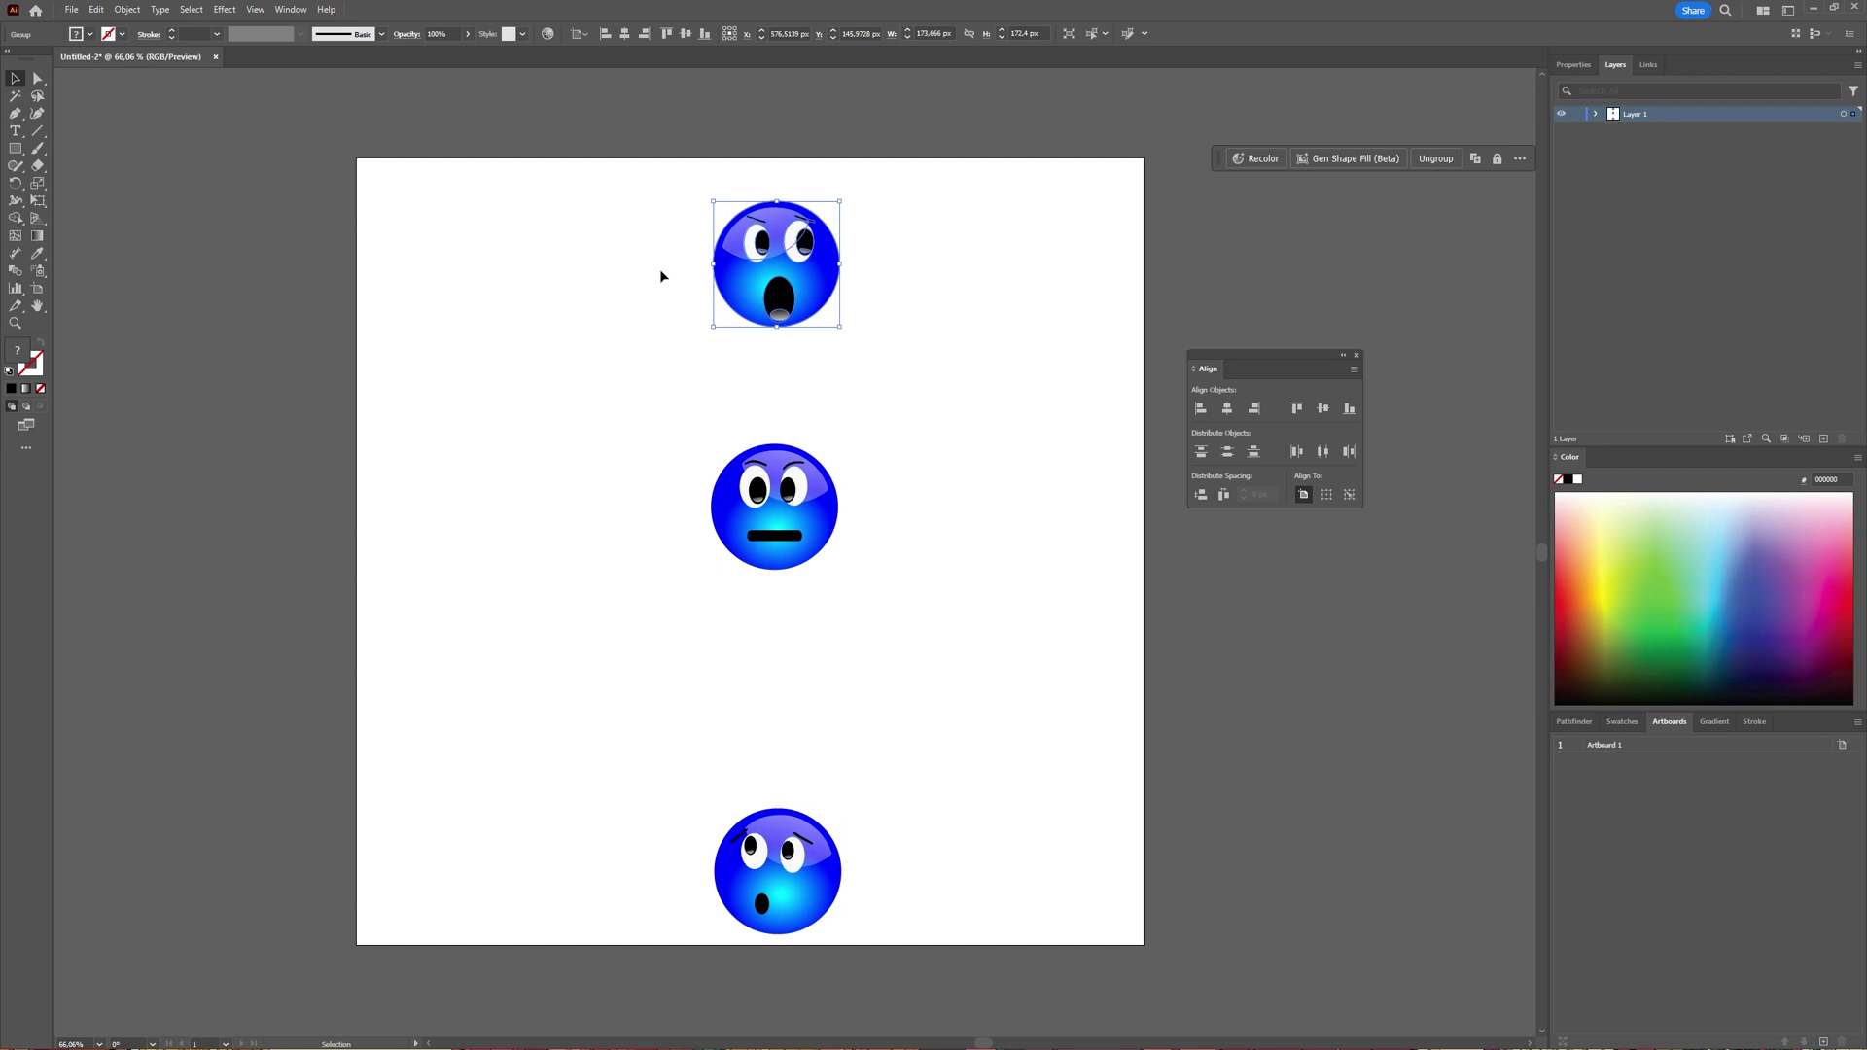
click(600, 201)
key(v)
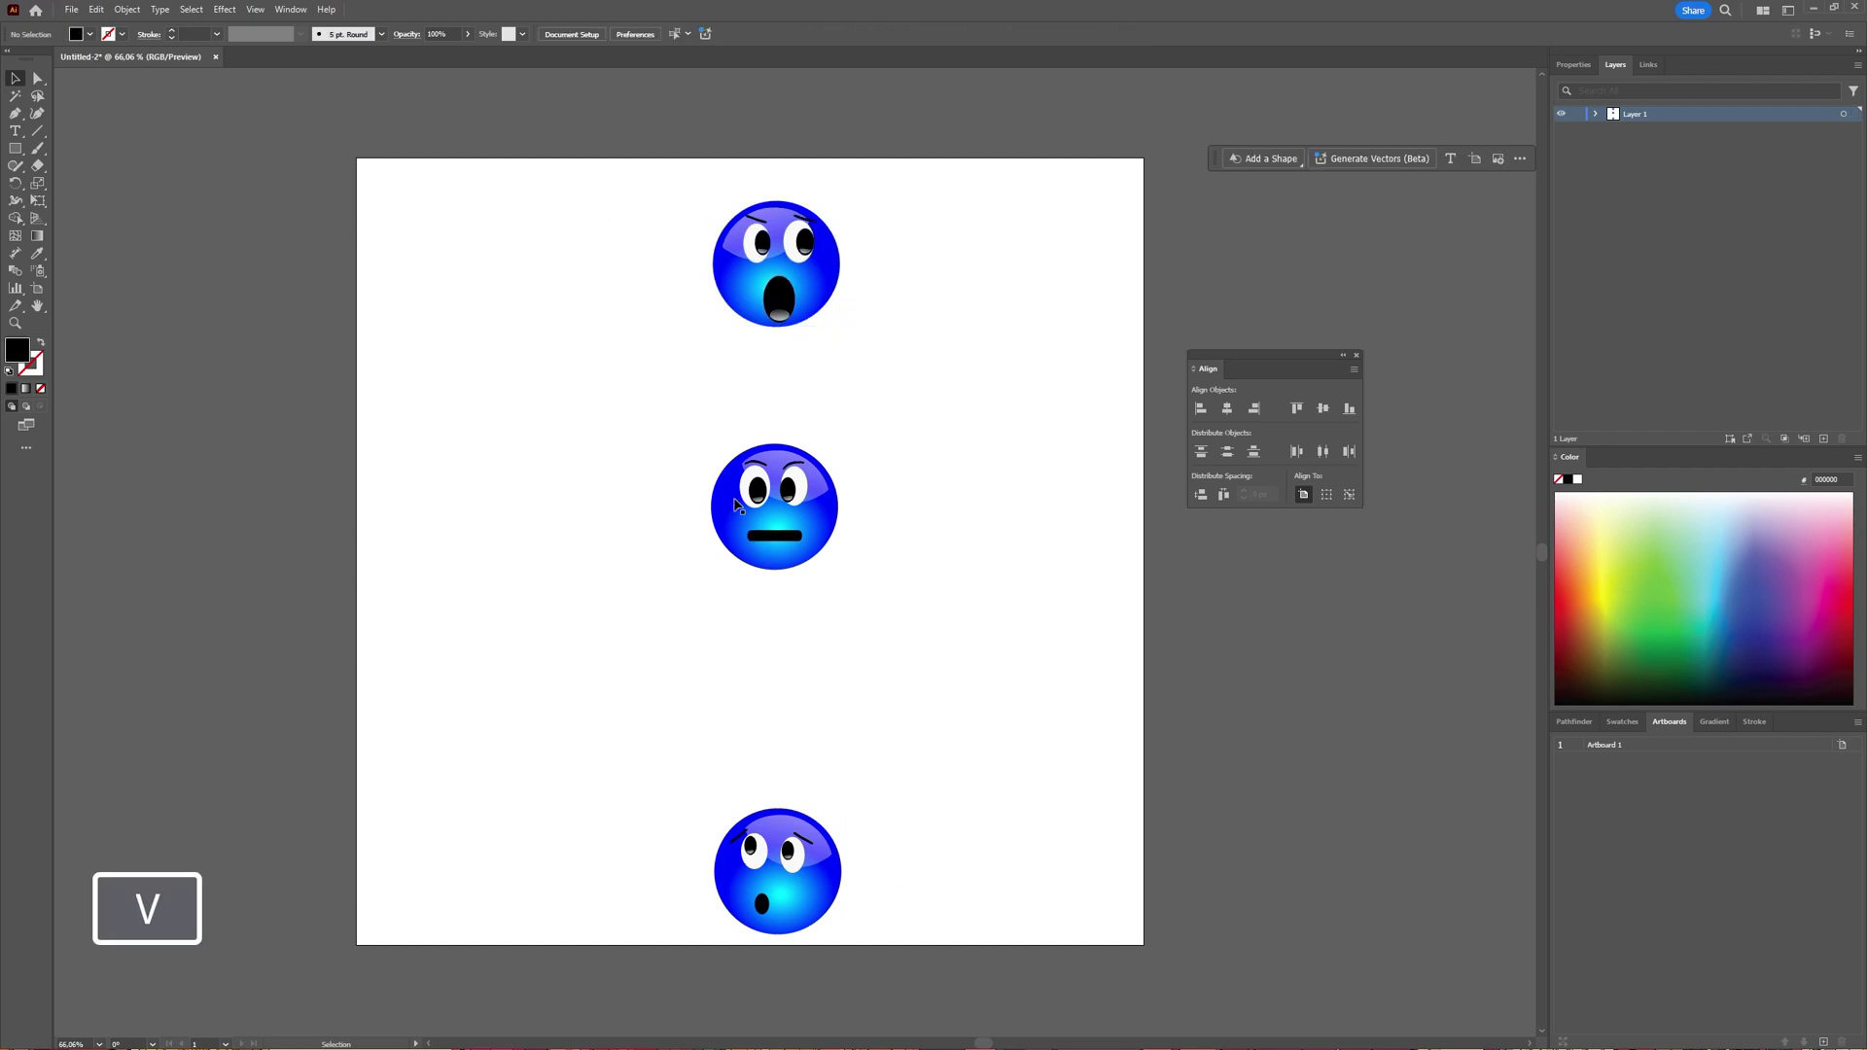
drag(582, 175, 933, 874)
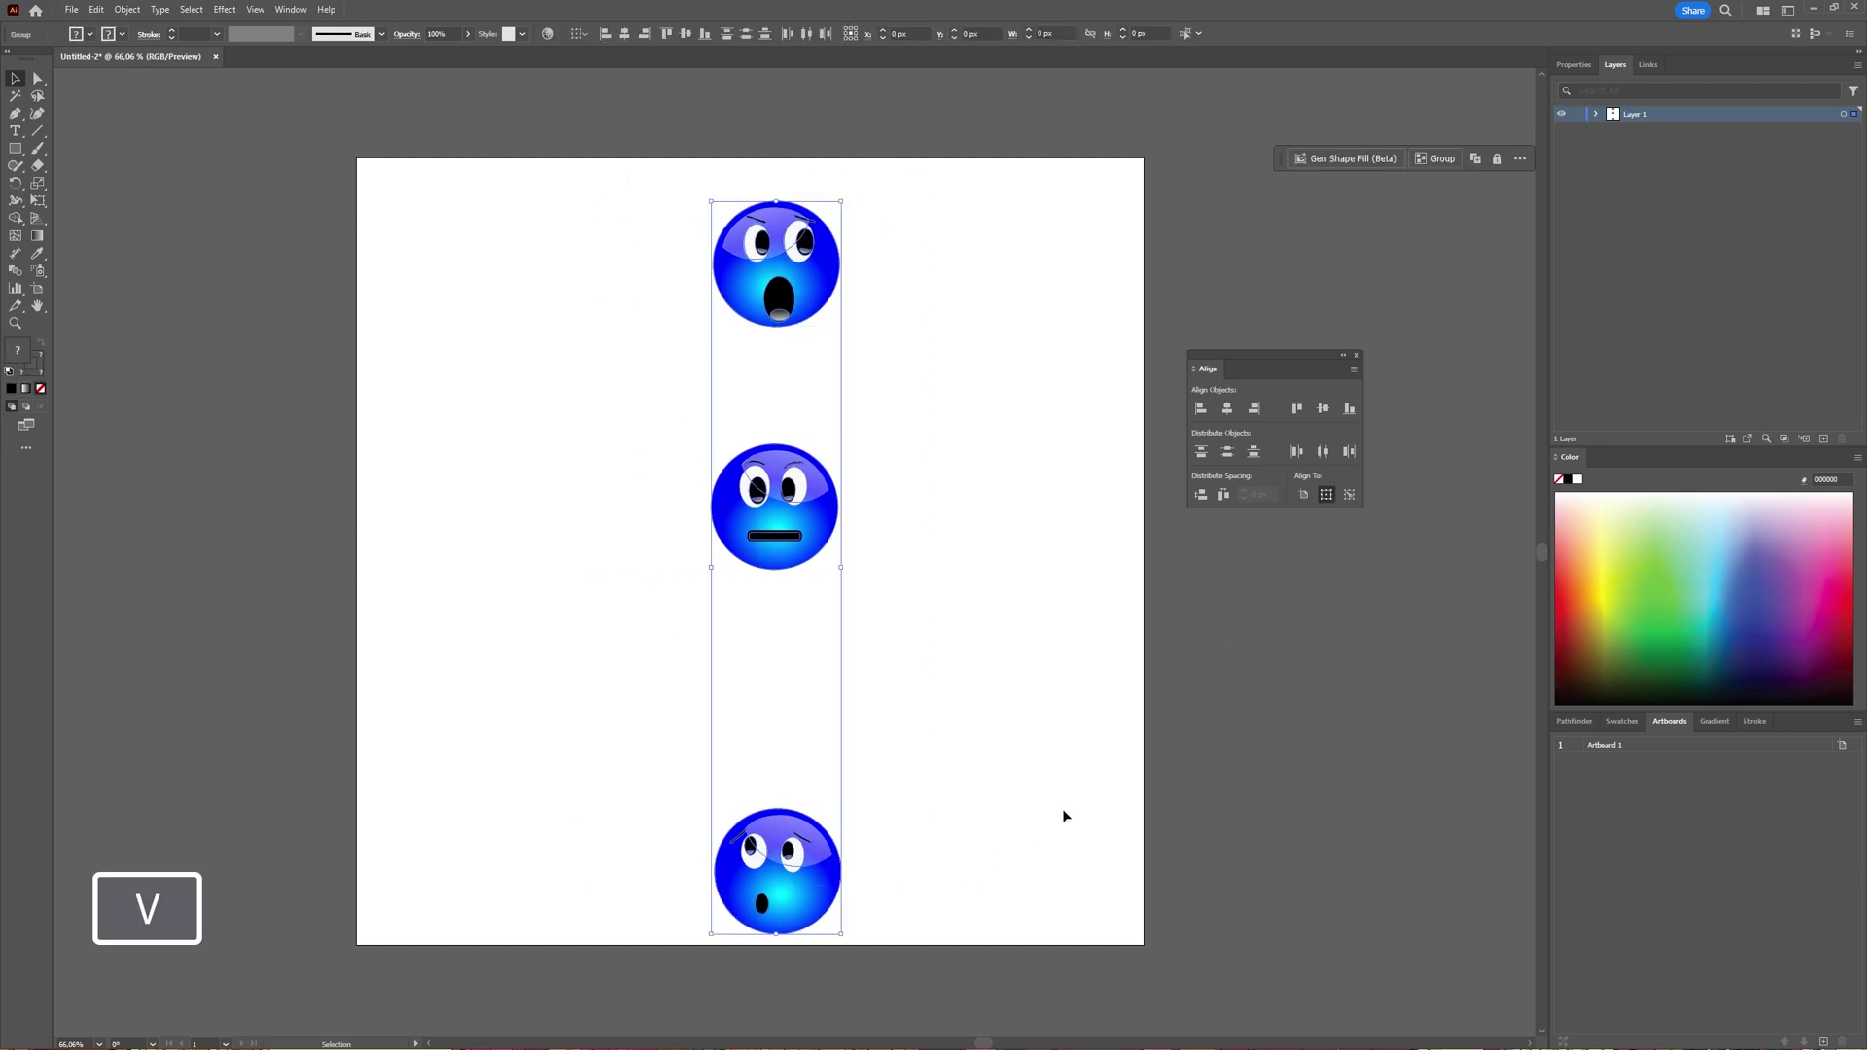
click(1227, 452)
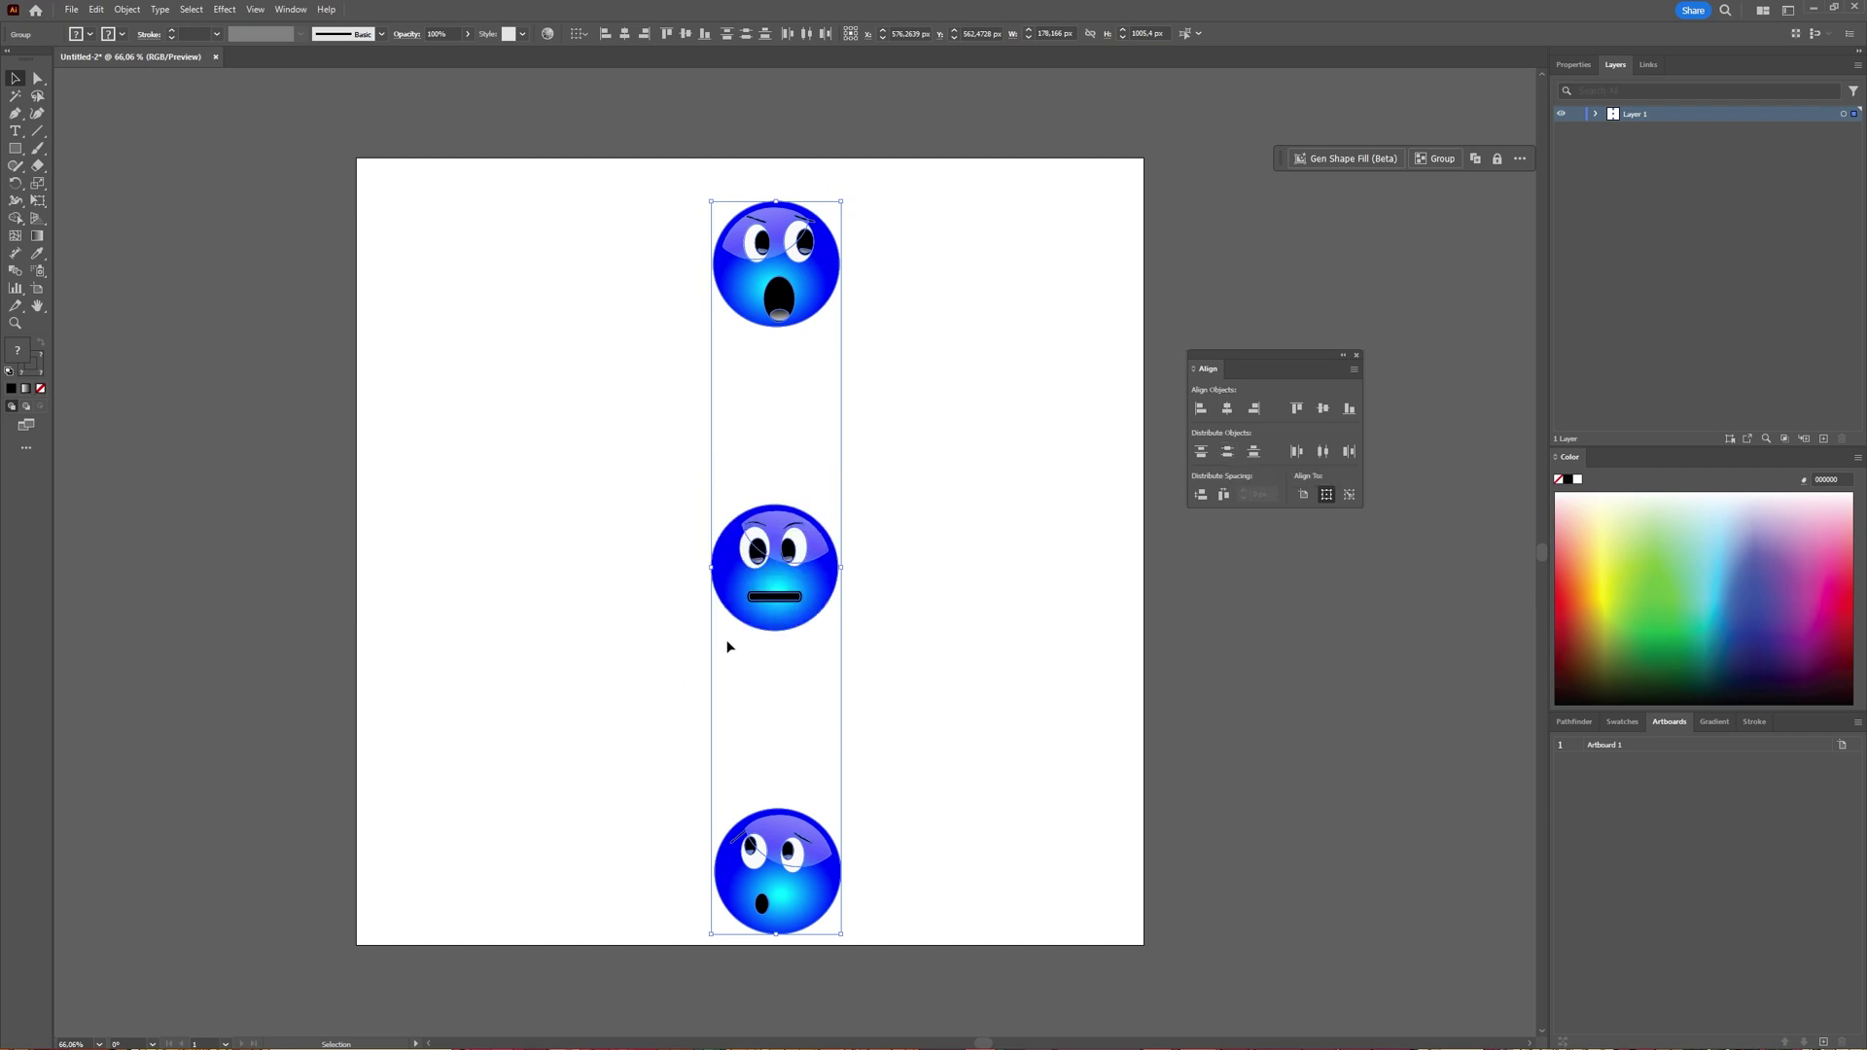
Move the faces back into a horizontal row, middle face near the left, and select all three.
drag(778, 282, 466, 583)
drag(822, 904, 1091, 598)
drag(817, 593, 705, 585)
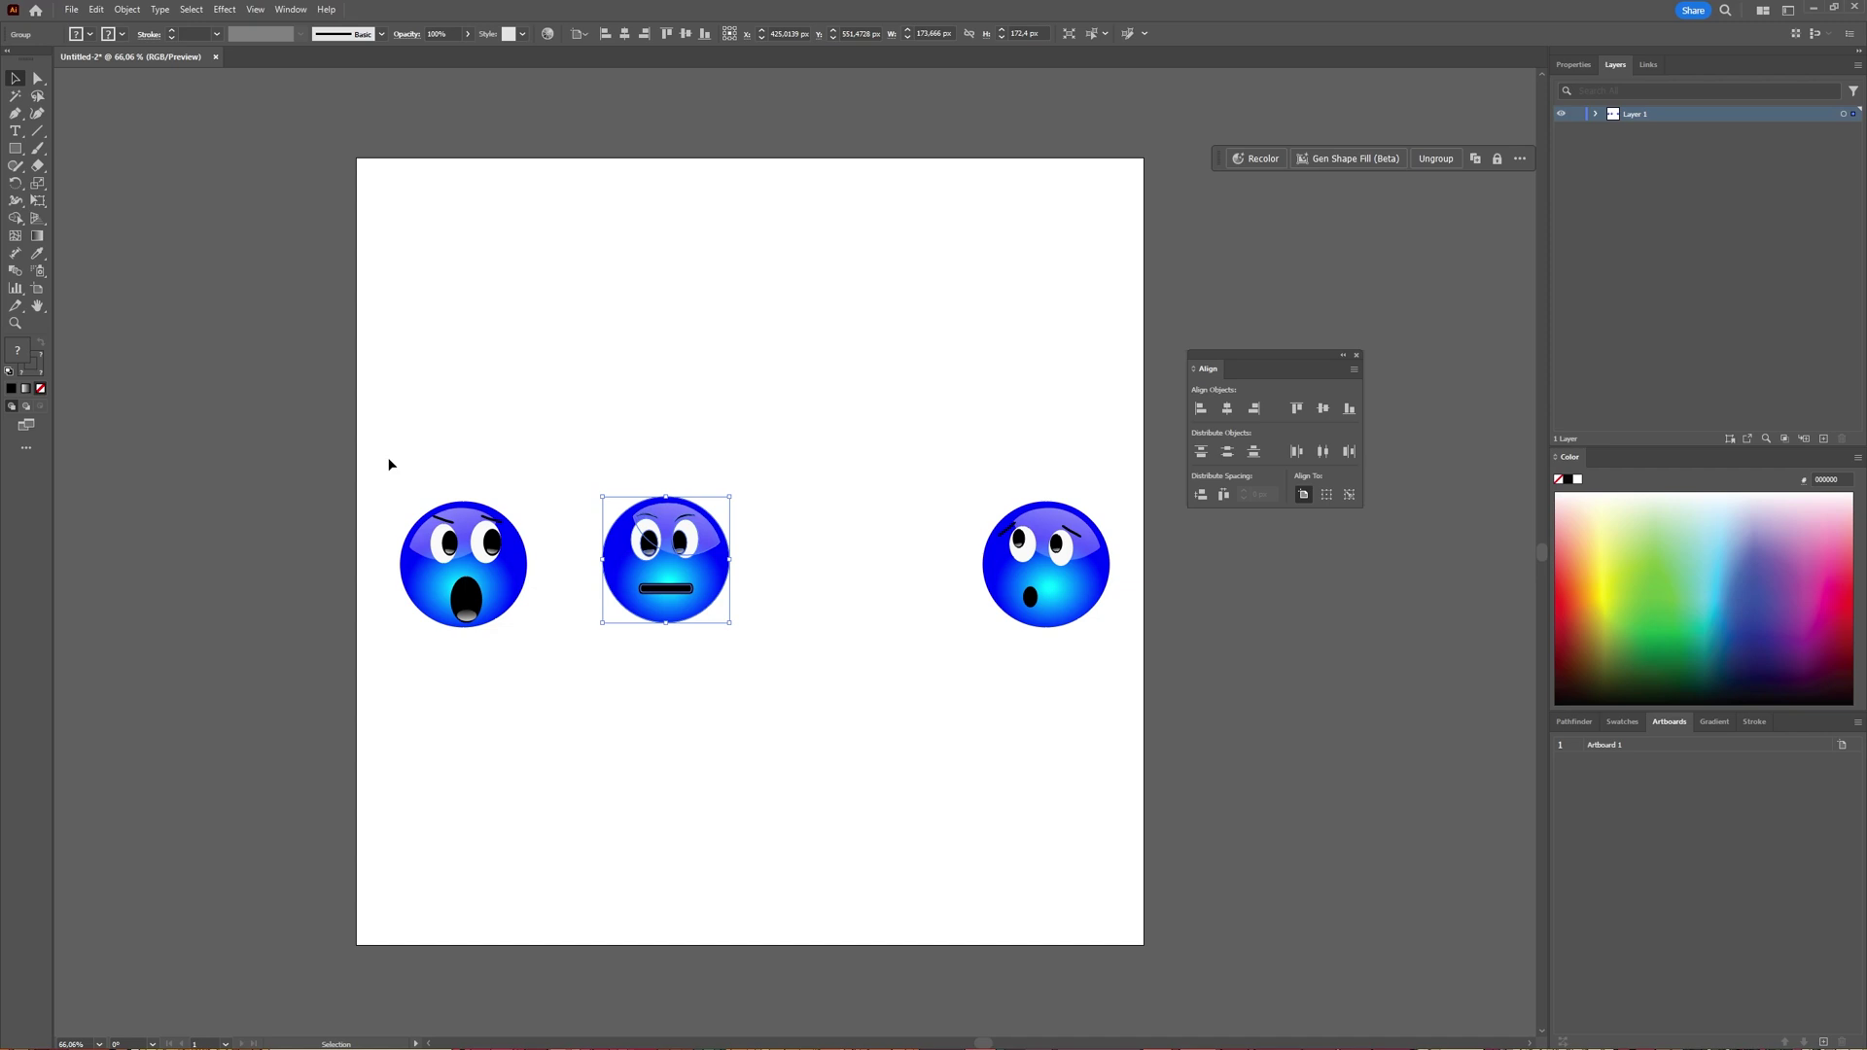
drag(390, 461, 1119, 677)
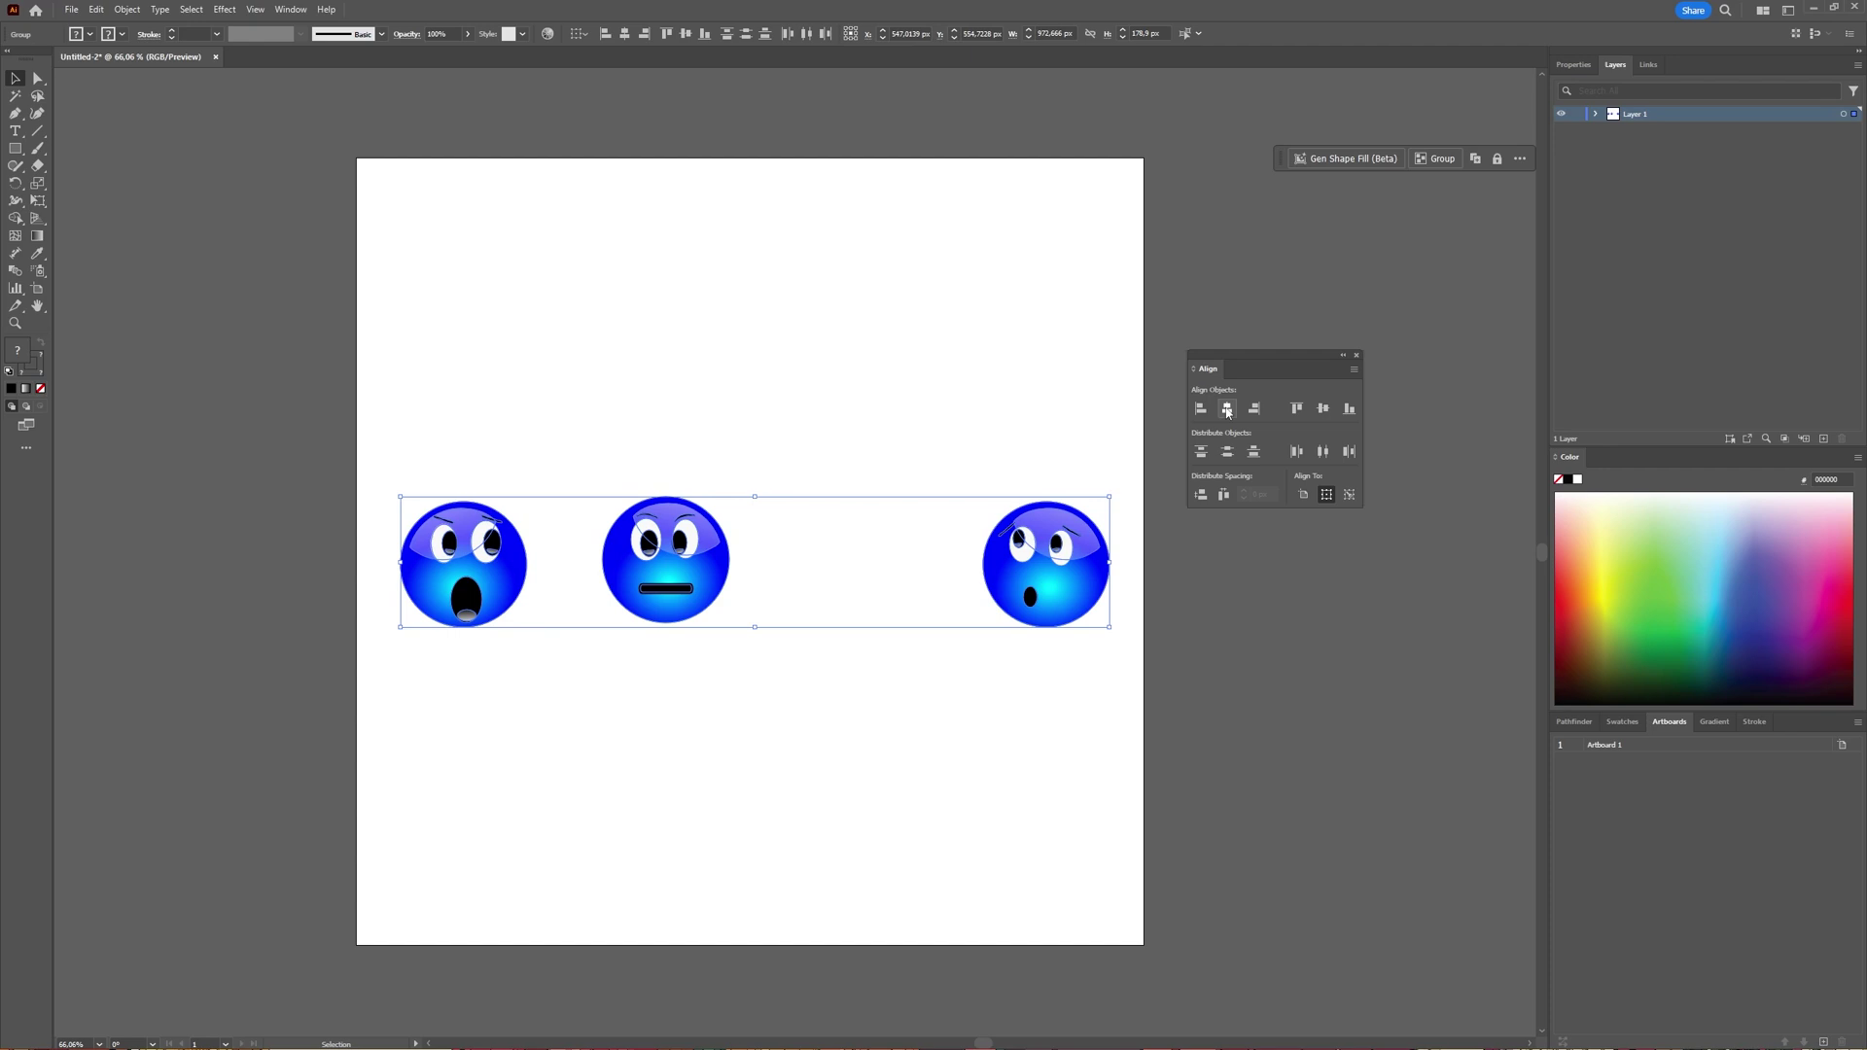
Set Align To to Align to Key Object, using the right-hand face as the key.
click(1353, 369)
click(1413, 378)
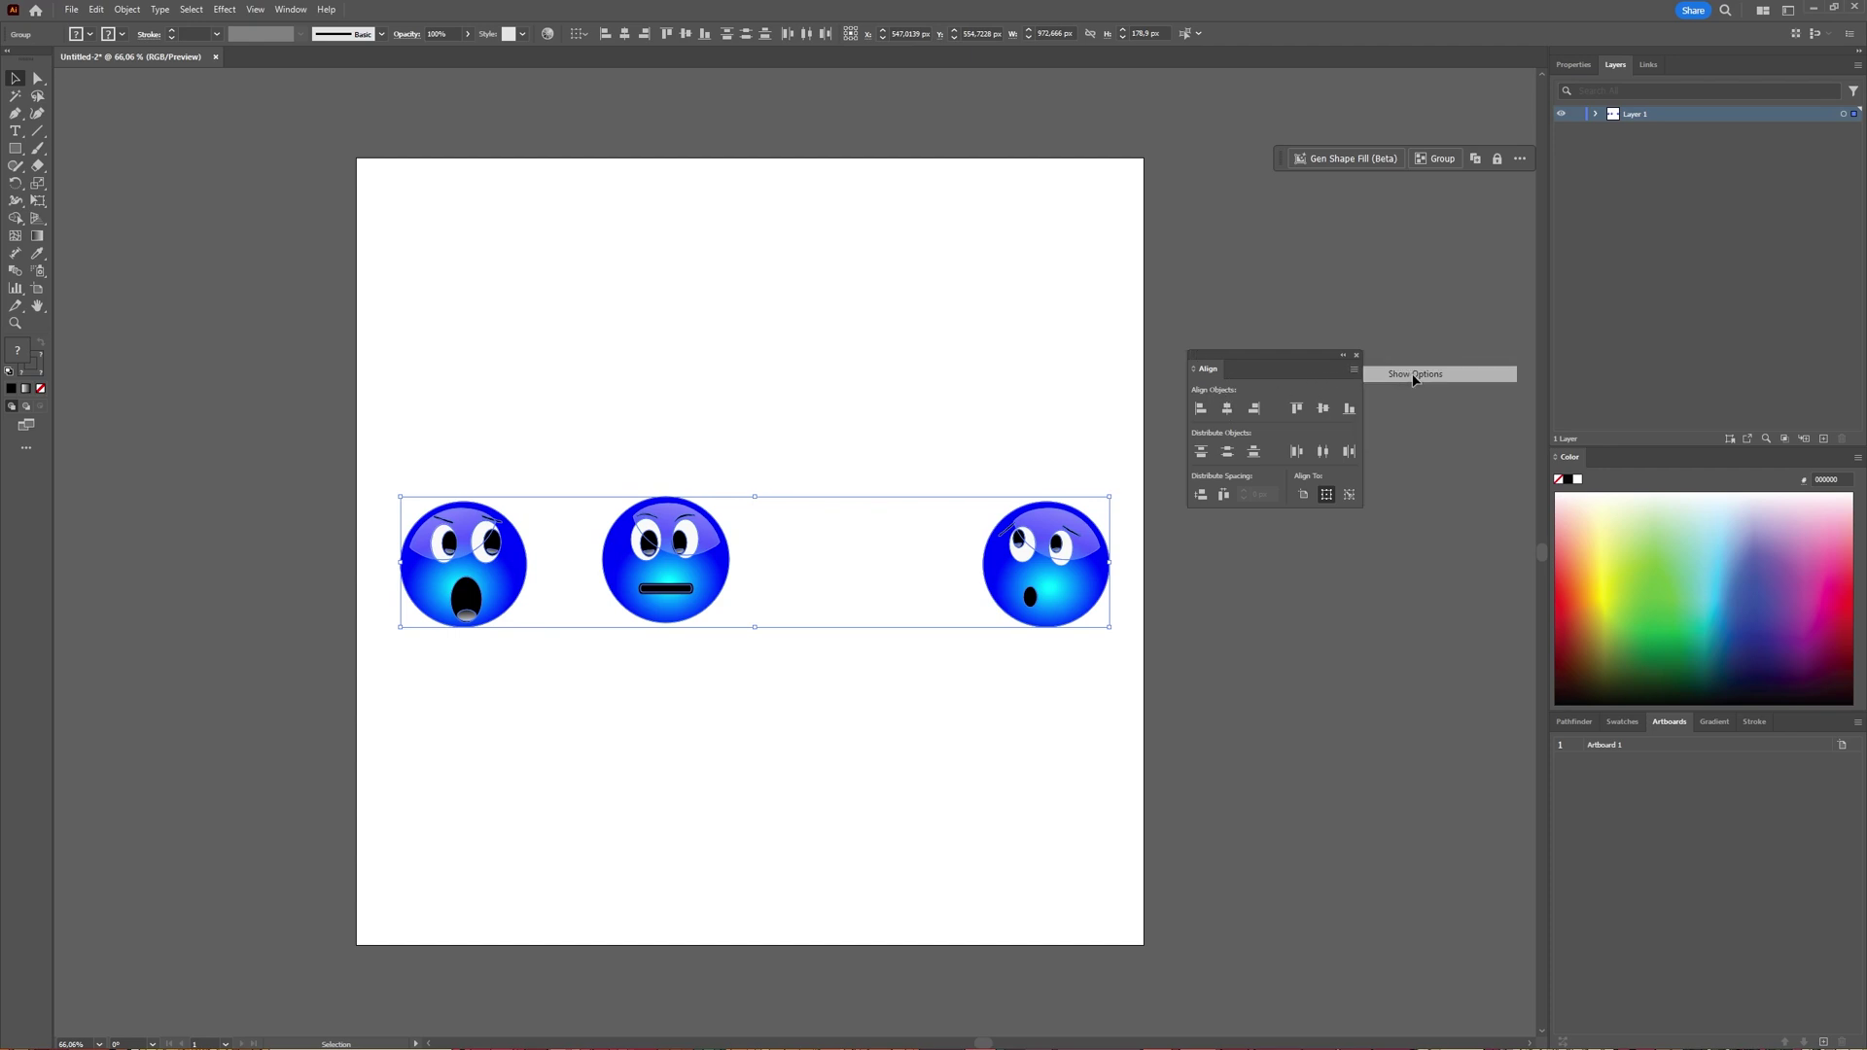
click(1356, 371)
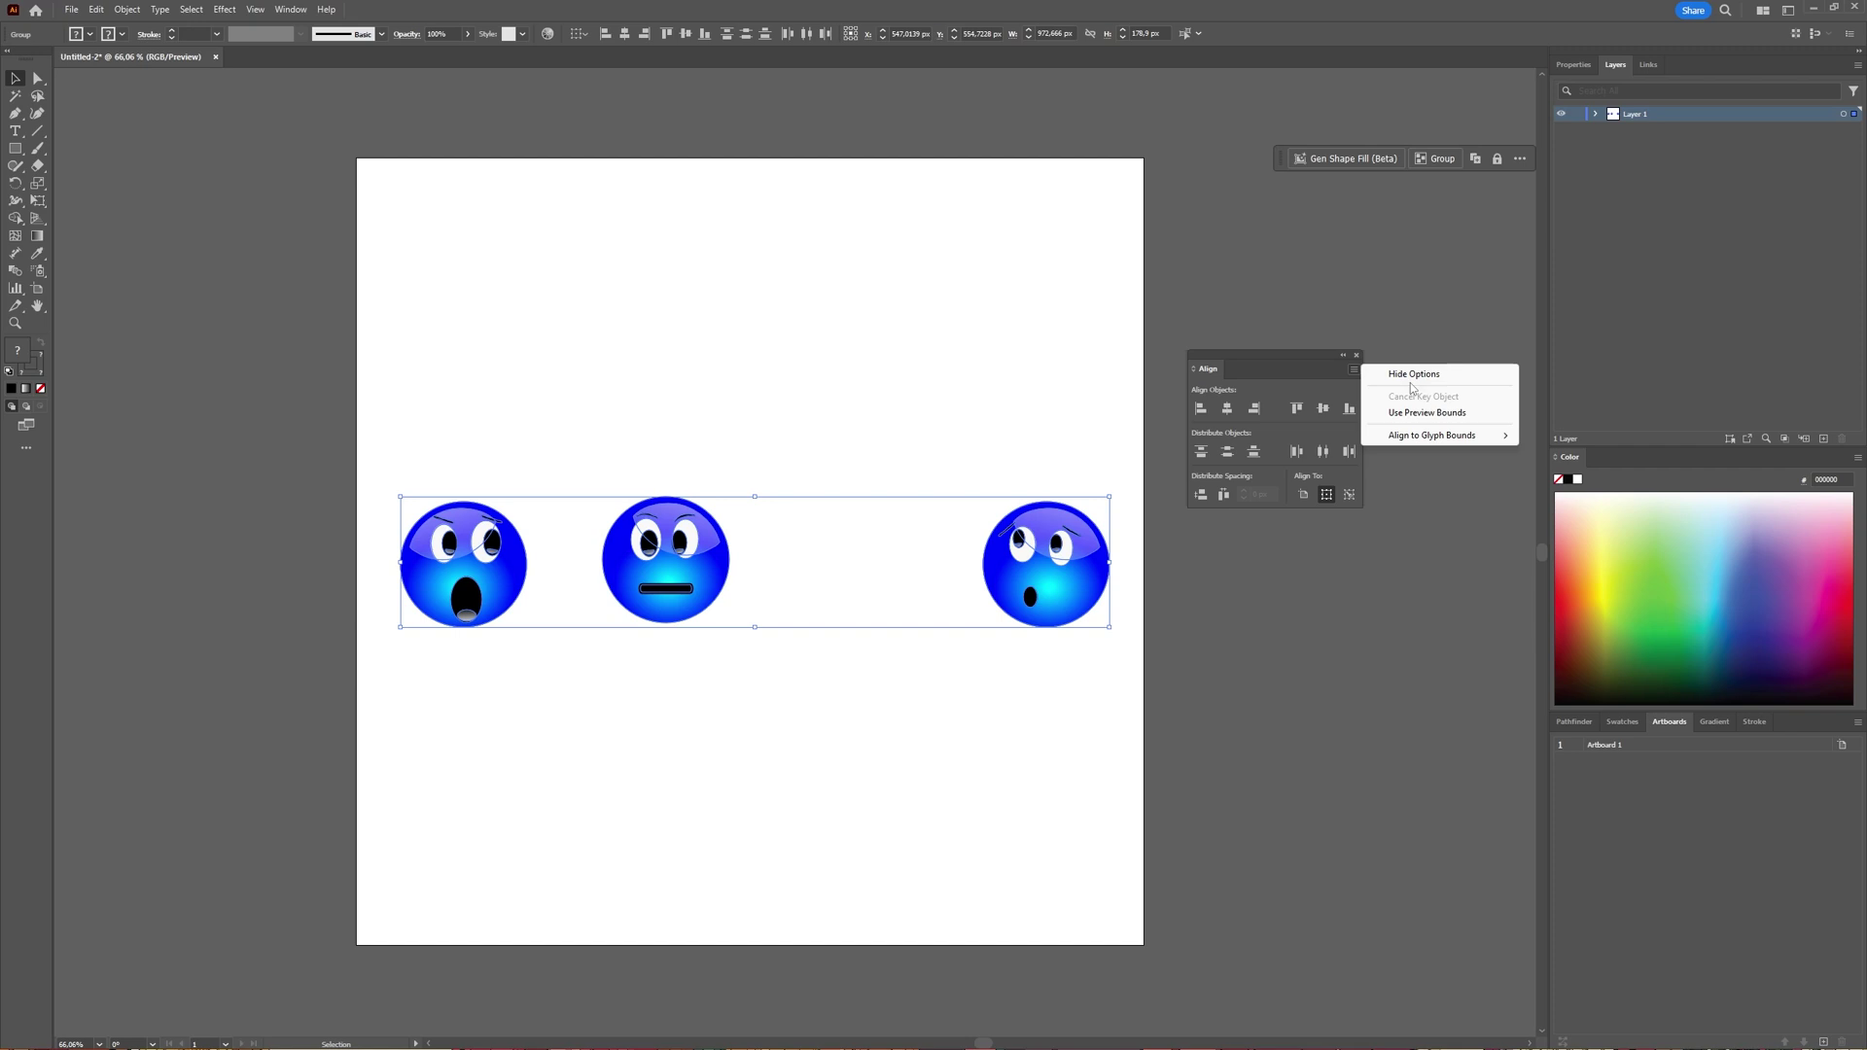
click(1265, 369)
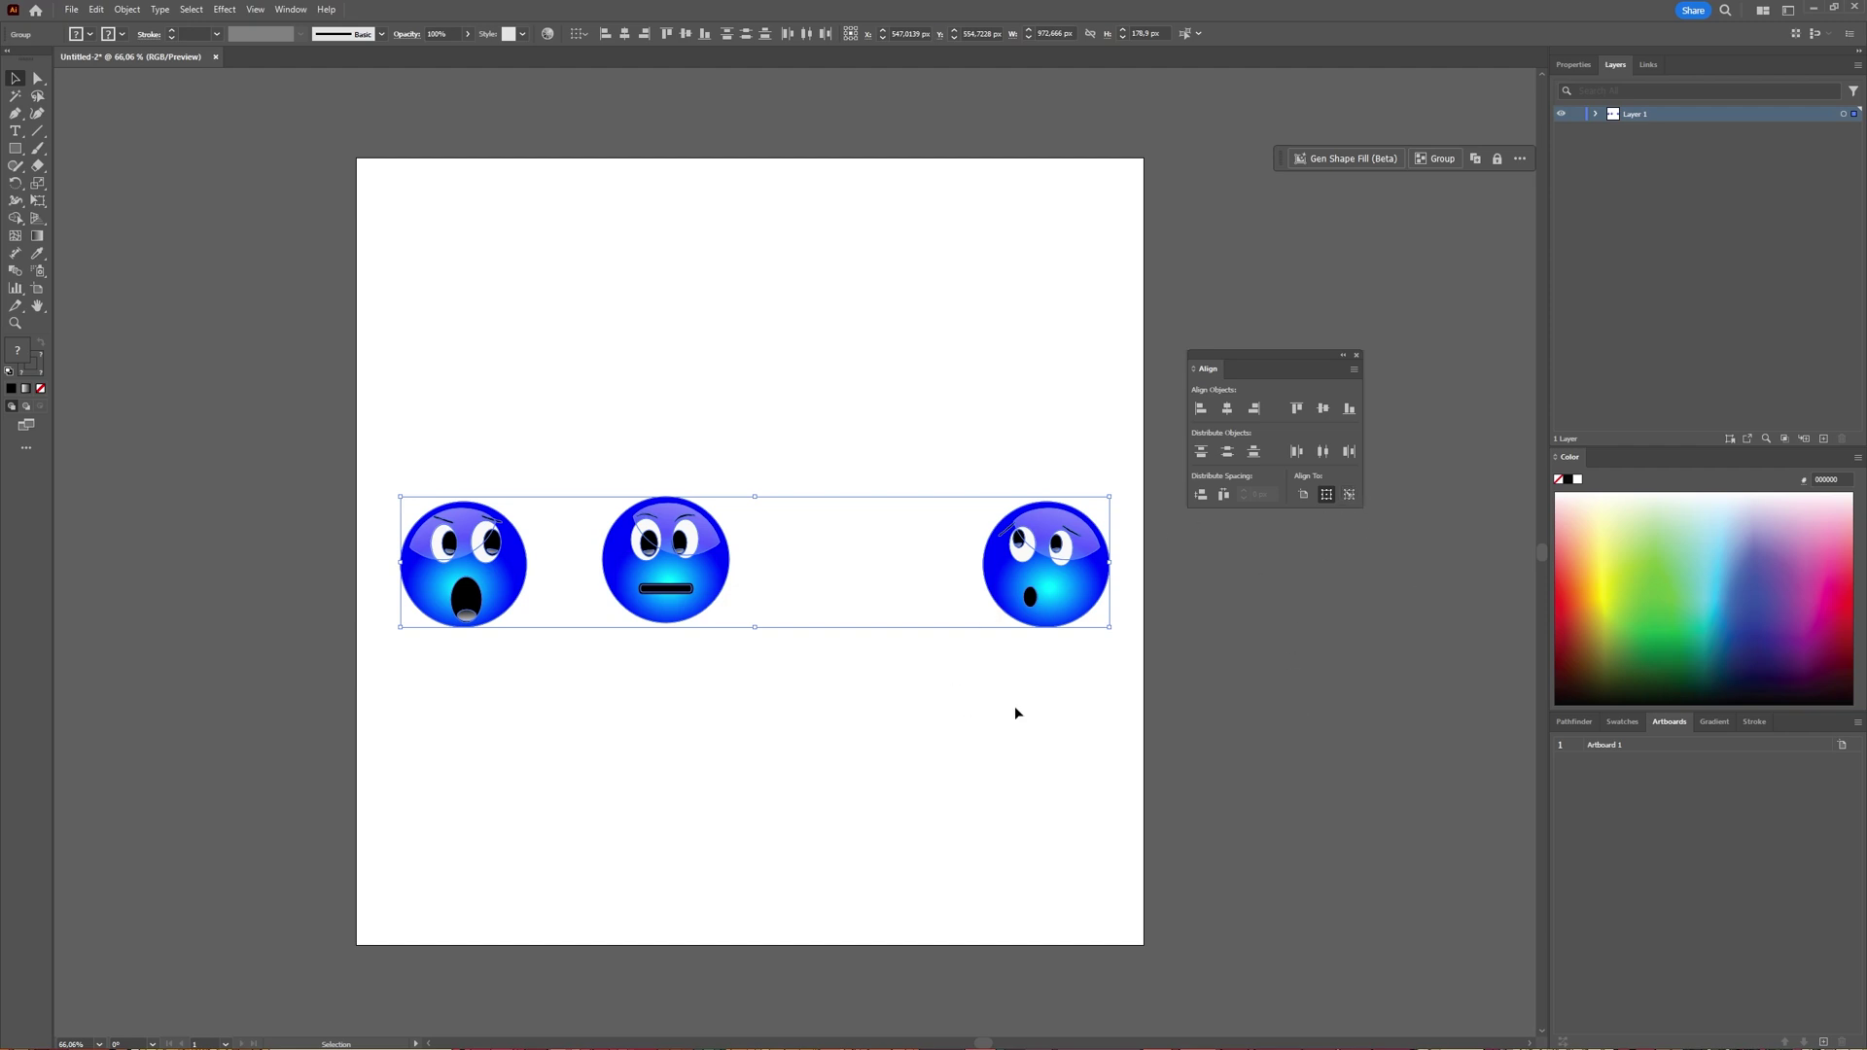
click(1348, 494)
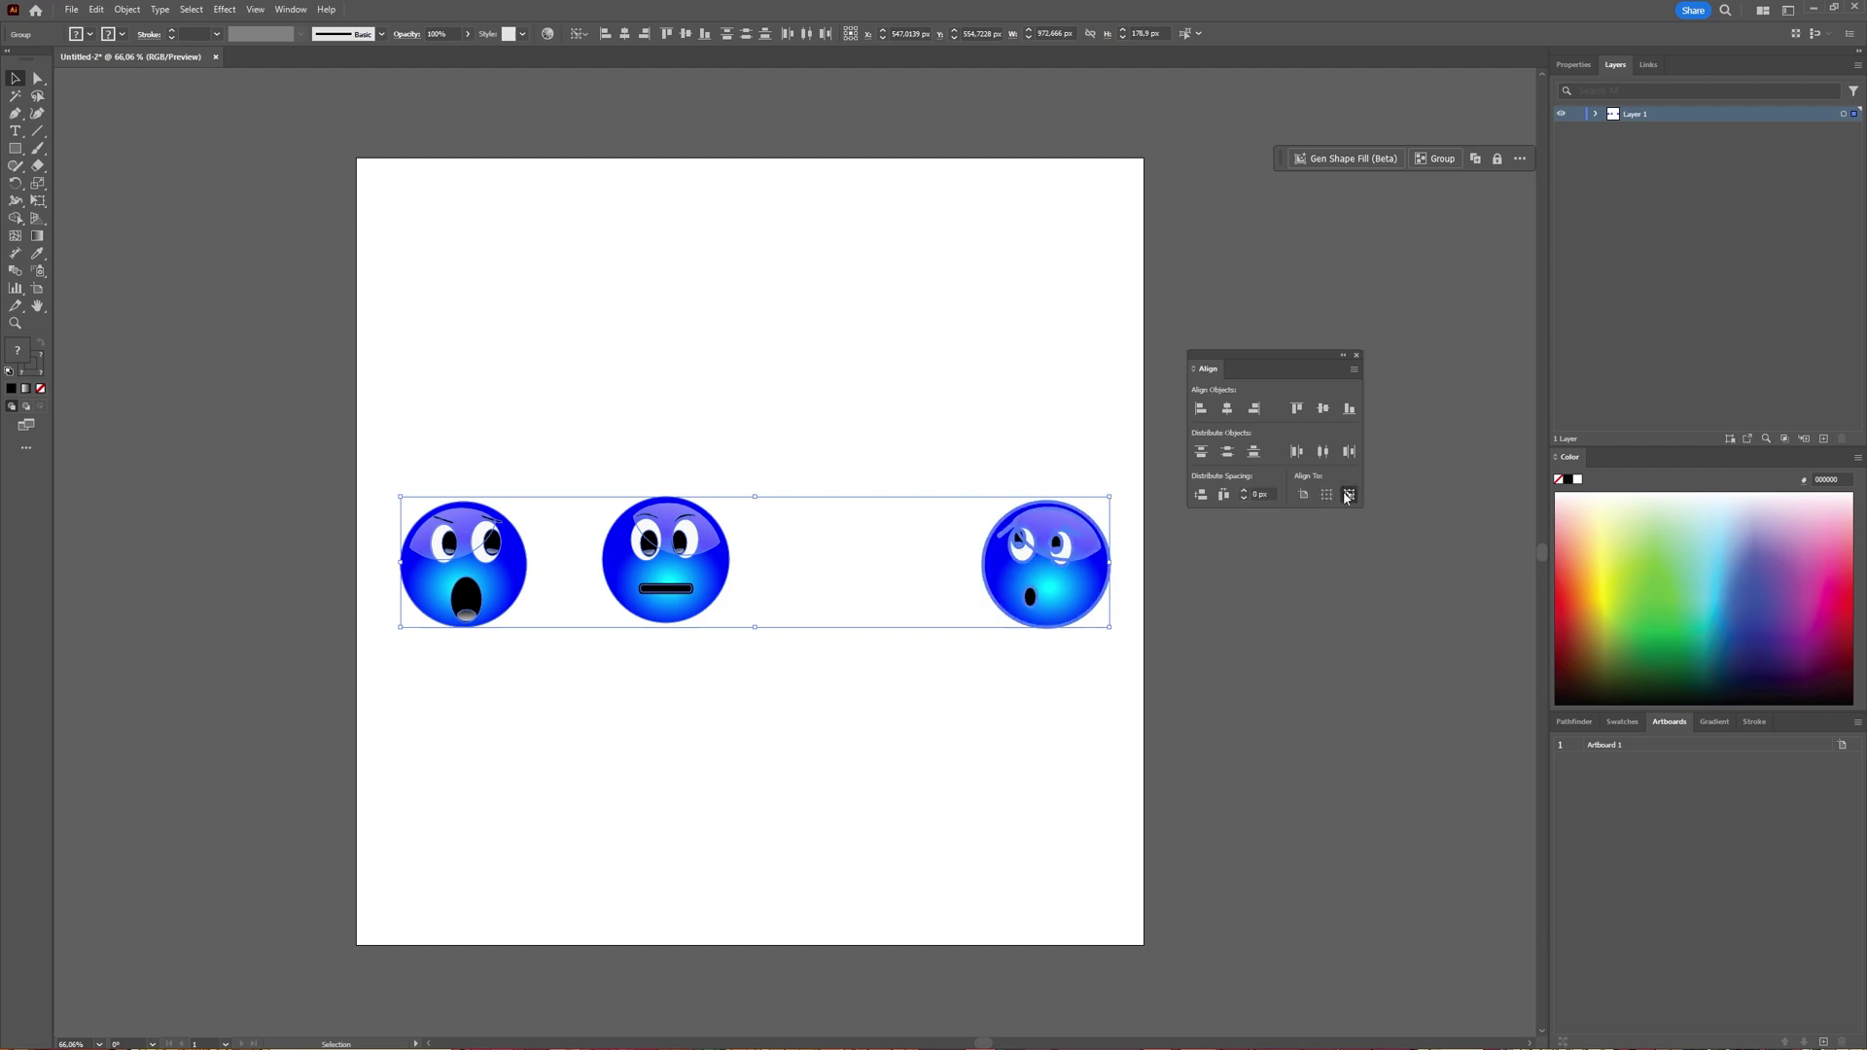
Raise the Distribute Spacing value and apply Horizontal Distribute Center, bunching faces against the right face.
shift+click(1246, 492)
shift+click(1245, 493)
shift+click(1244, 493)
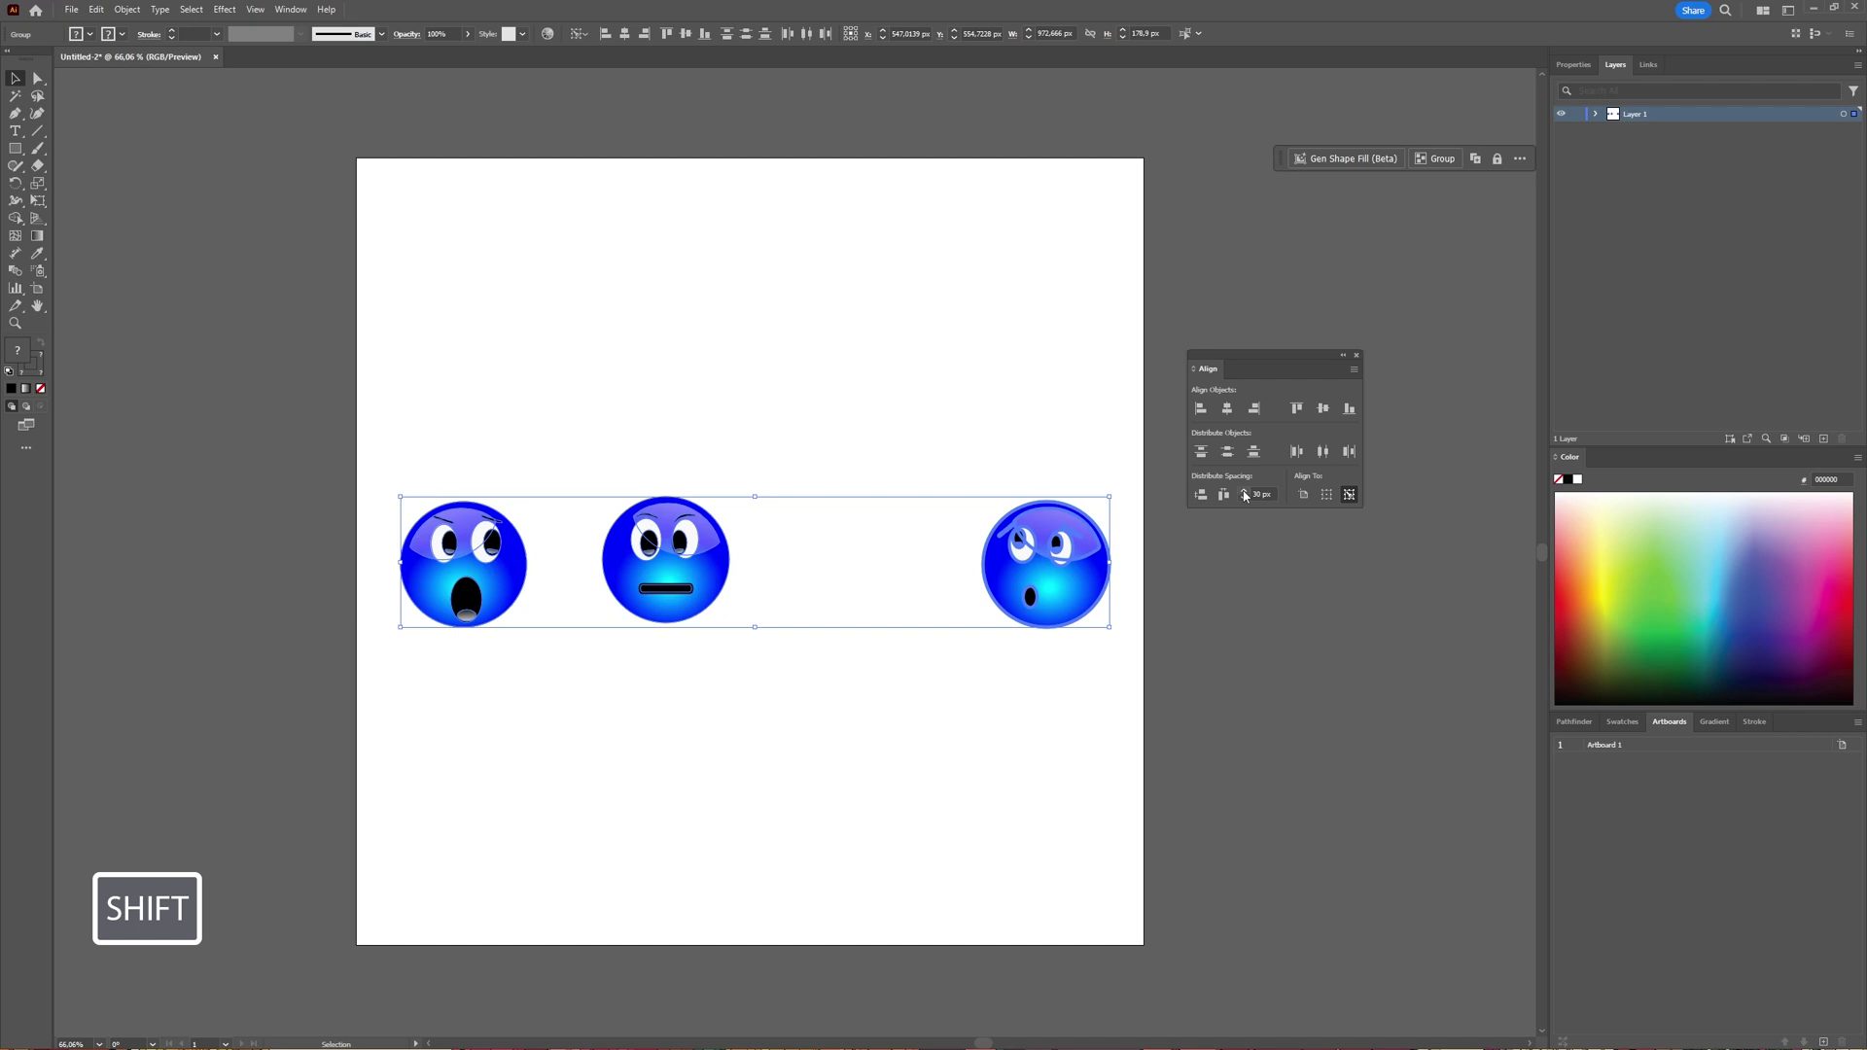
shift+click(1245, 492)
shift+click(1244, 492)
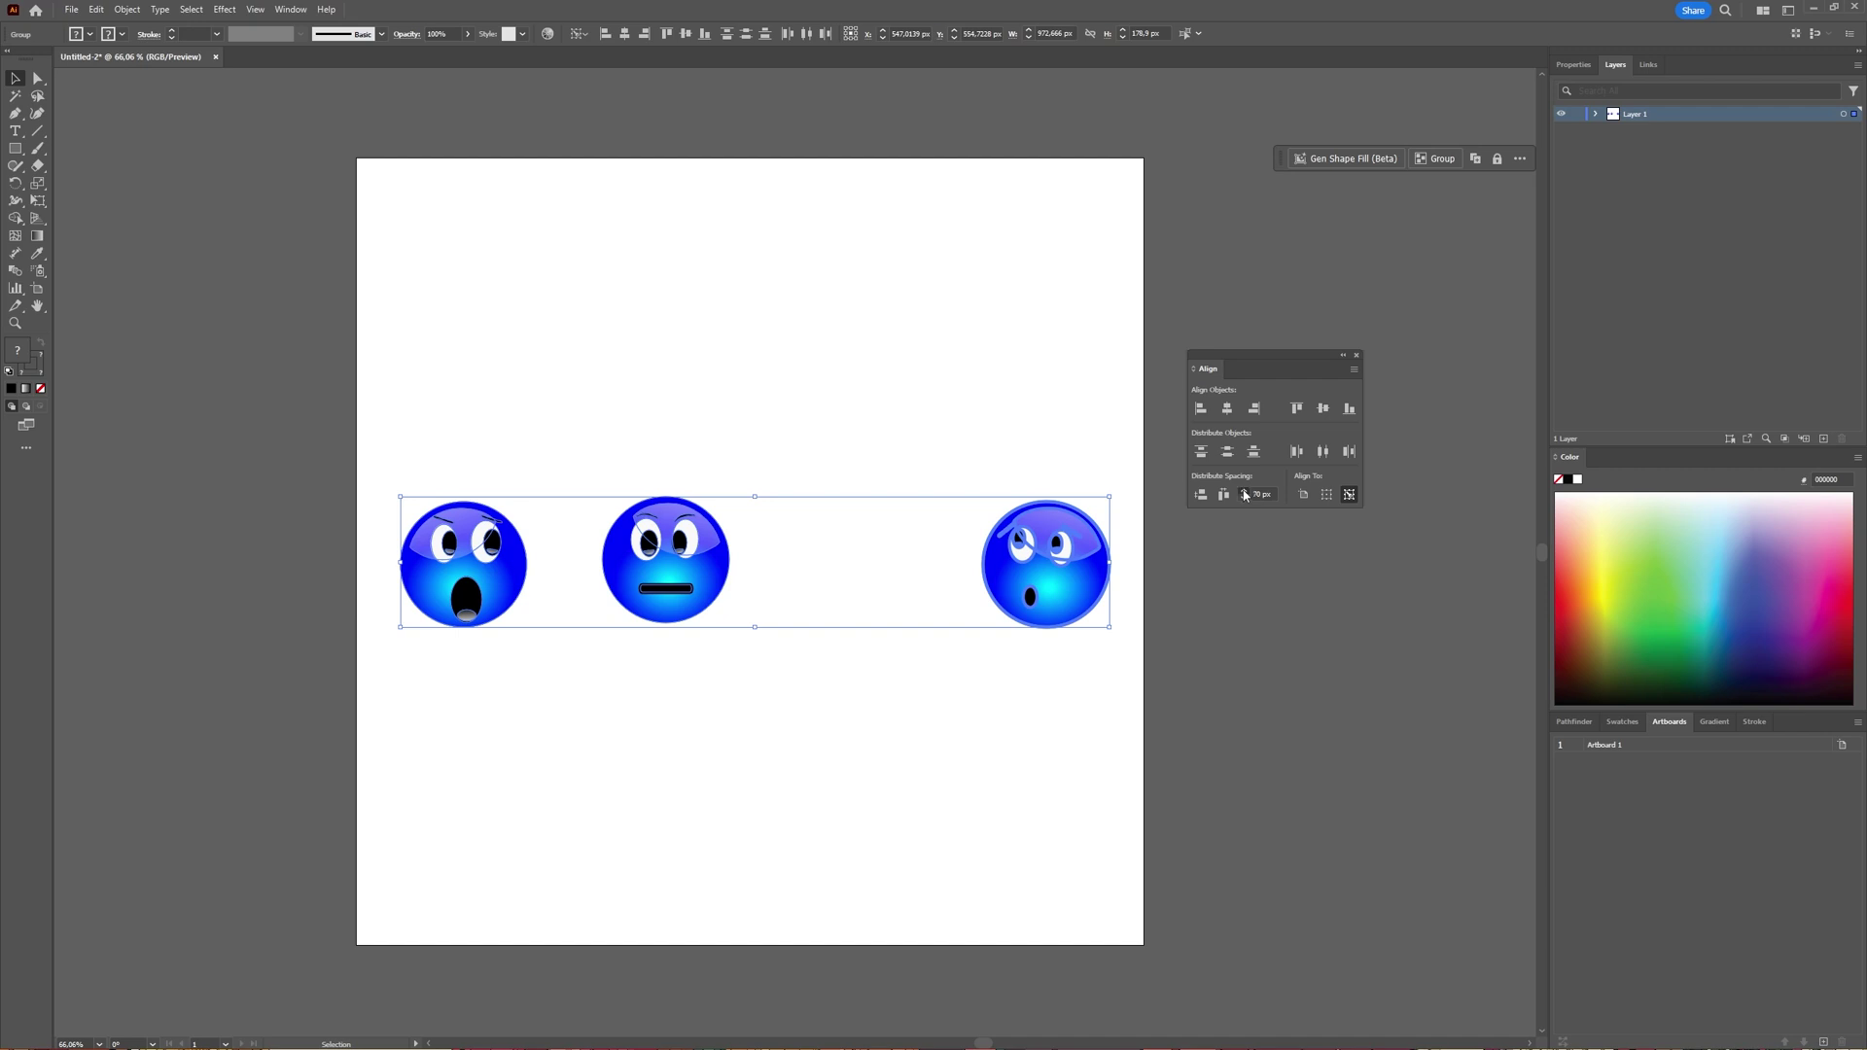
shift+click(1245, 492)
shift+click(1245, 492)
click(1322, 452)
click(1321, 452)
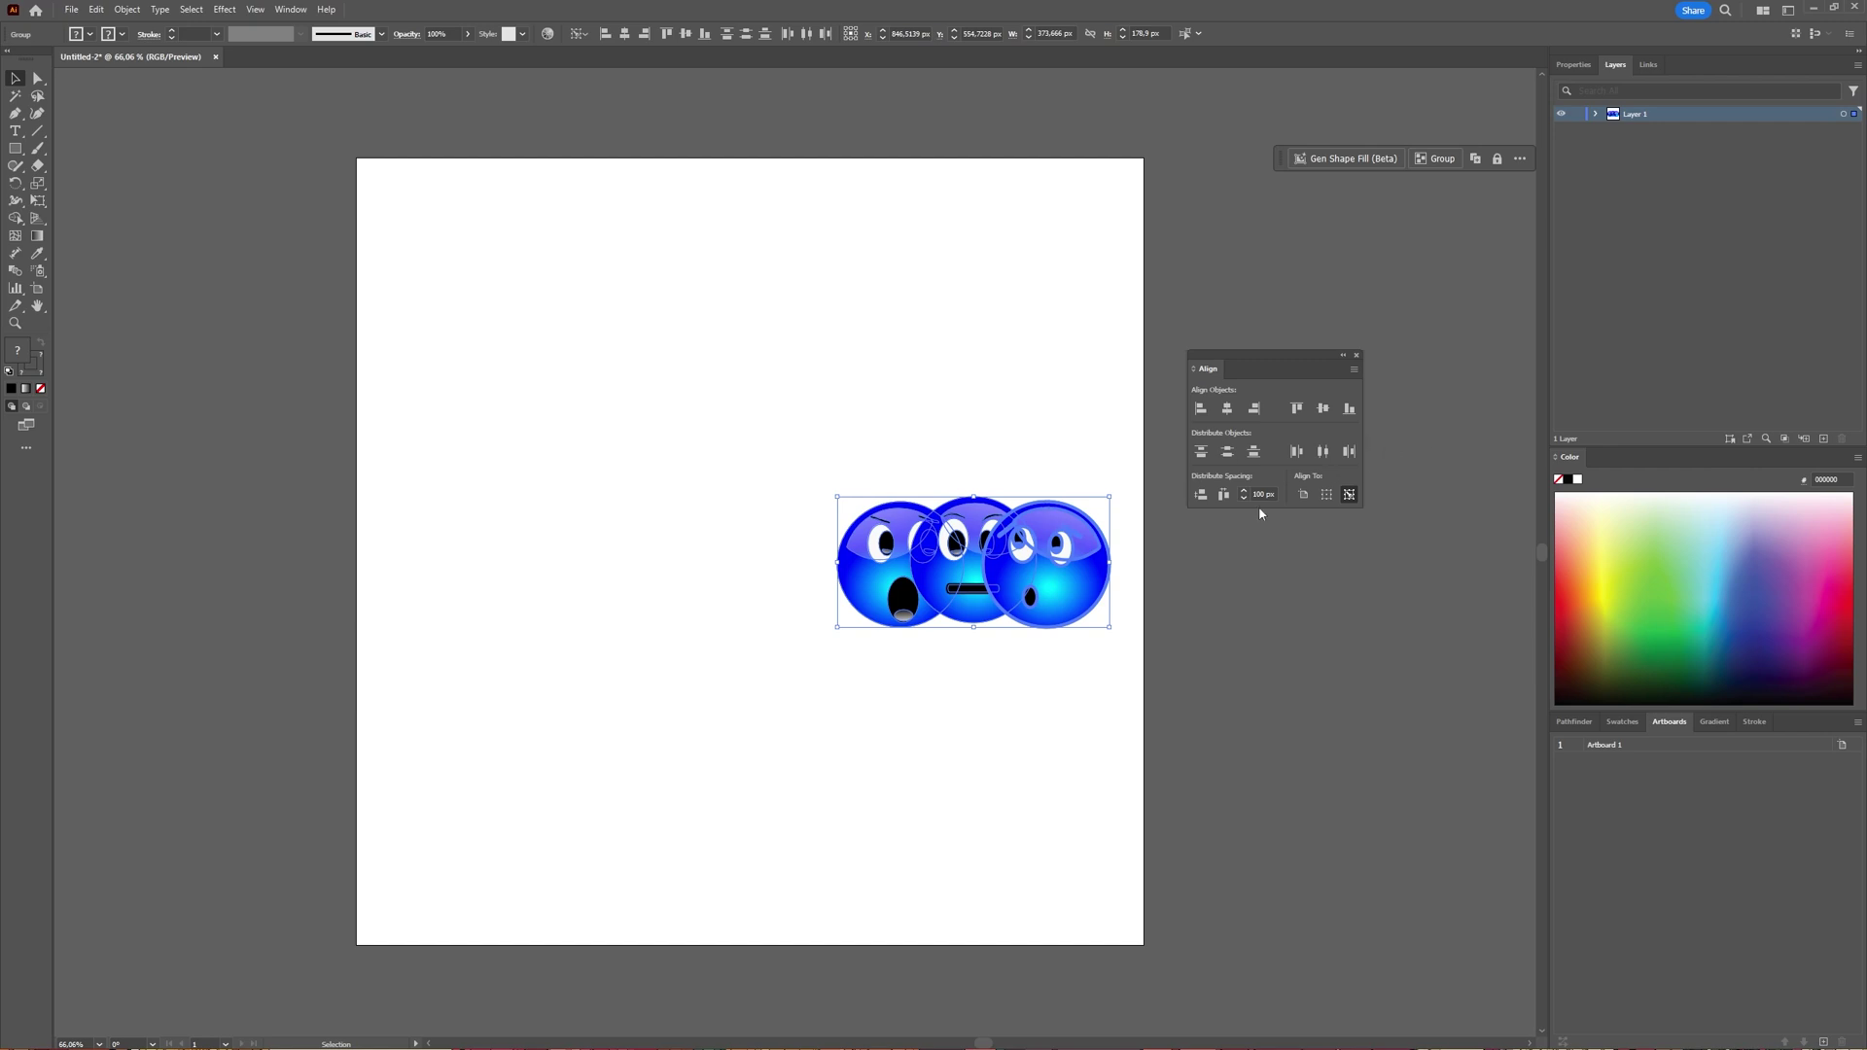
Undo the overlap, key the right face again, and distribute horizontal centres at 250 px spacing.
key(ctrl+z)
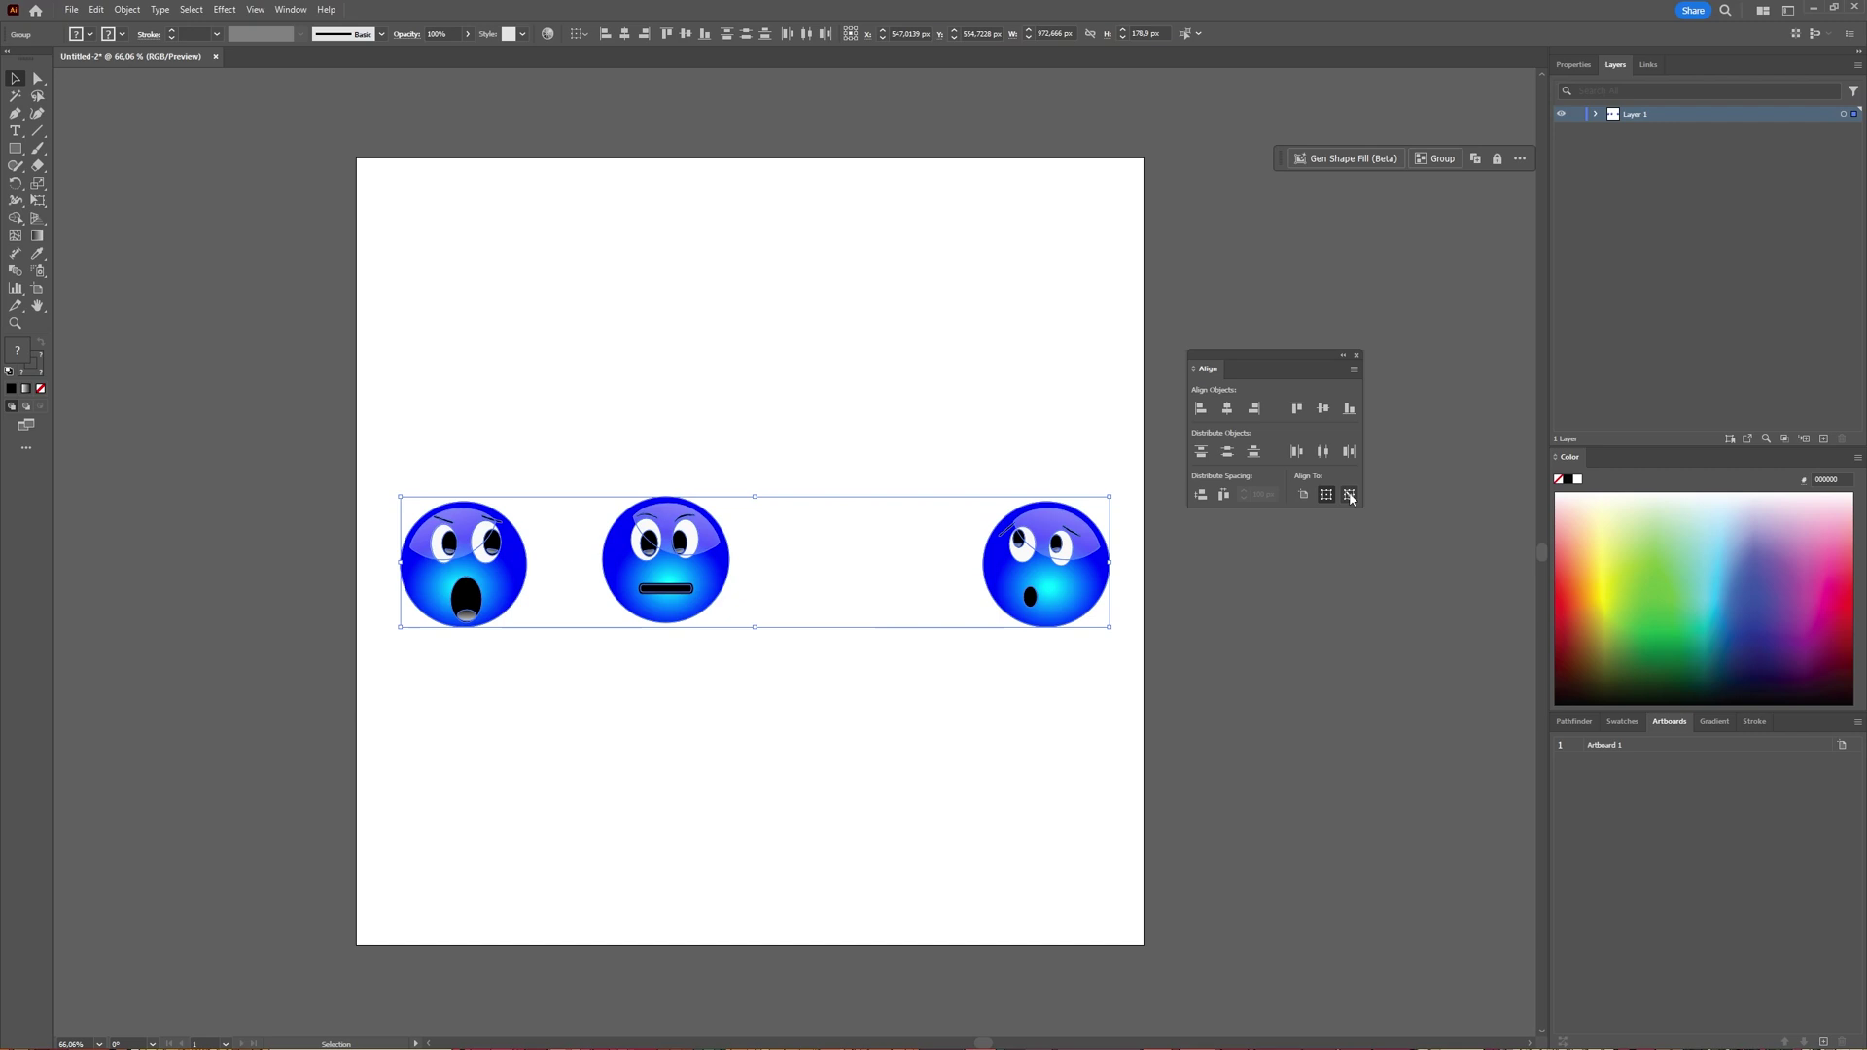
click(1349, 495)
shift+click(1244, 492)
shift+click(1244, 491)
shift+click(1243, 491)
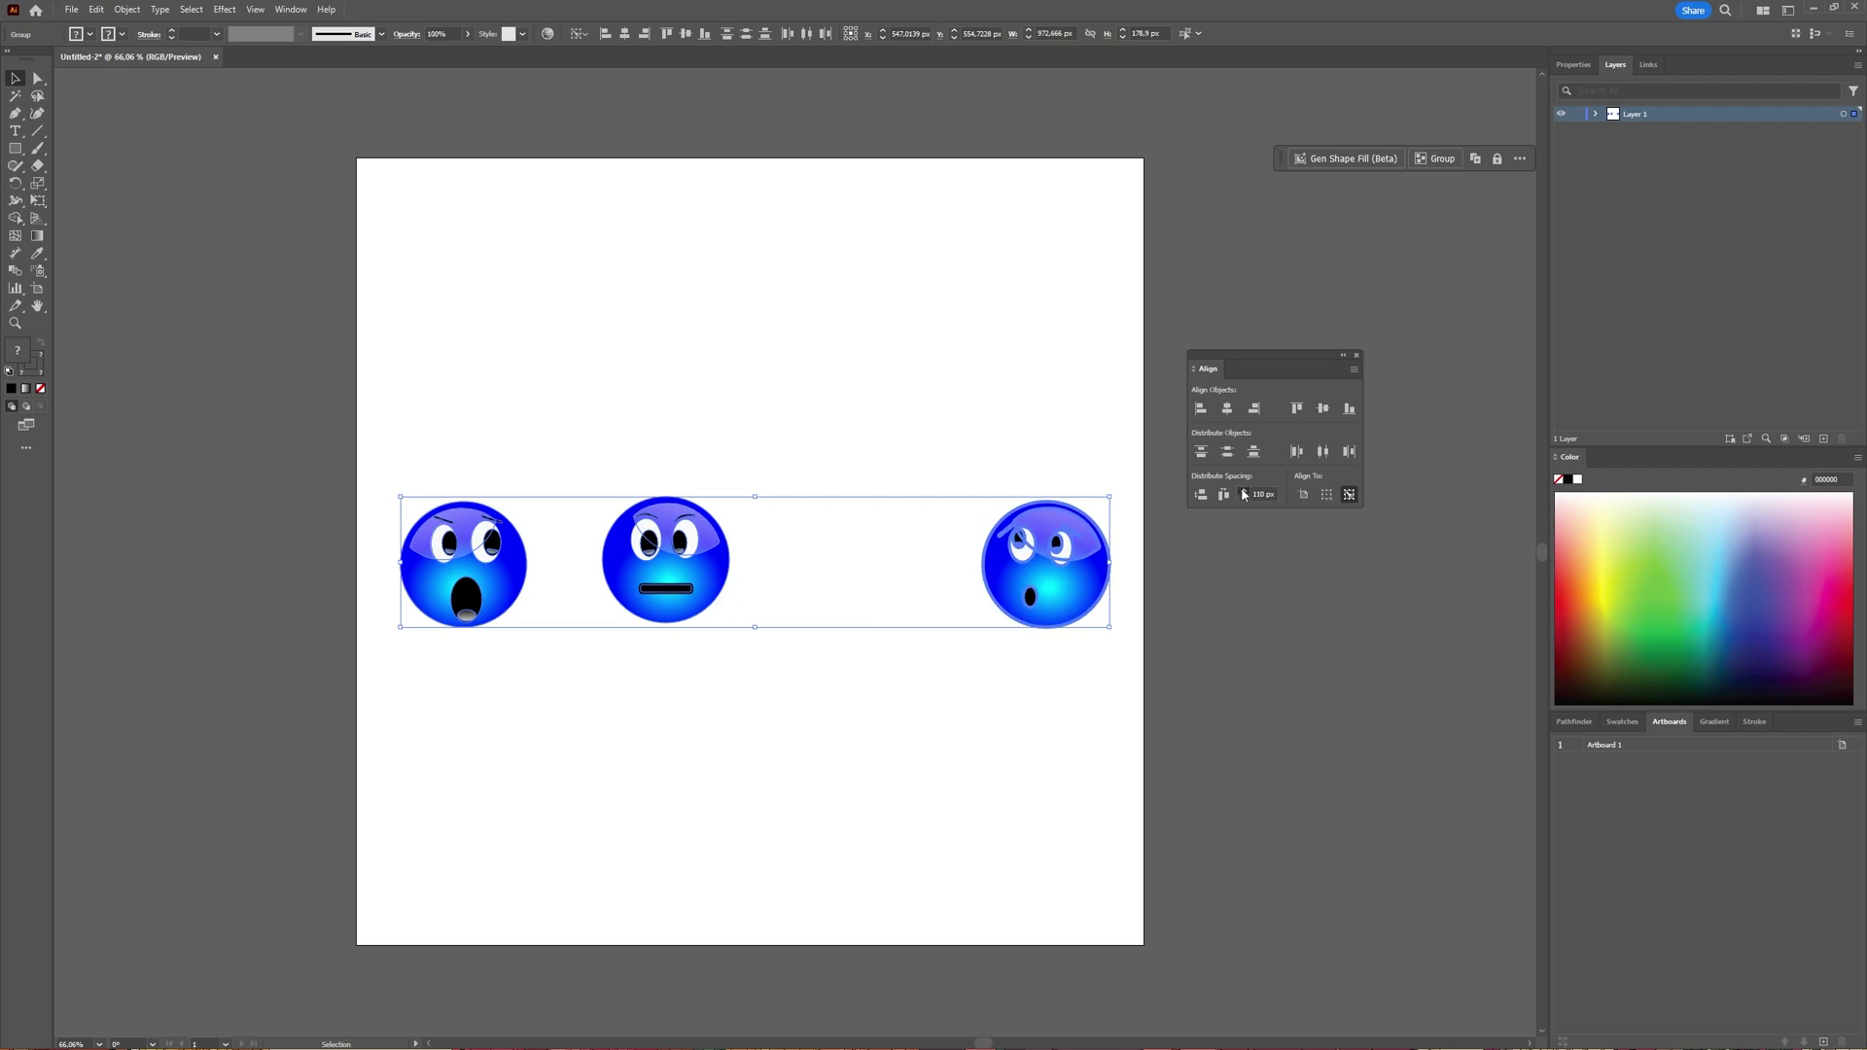
shift+click(1243, 491)
shift+click(1244, 492)
shift+click(1244, 492)
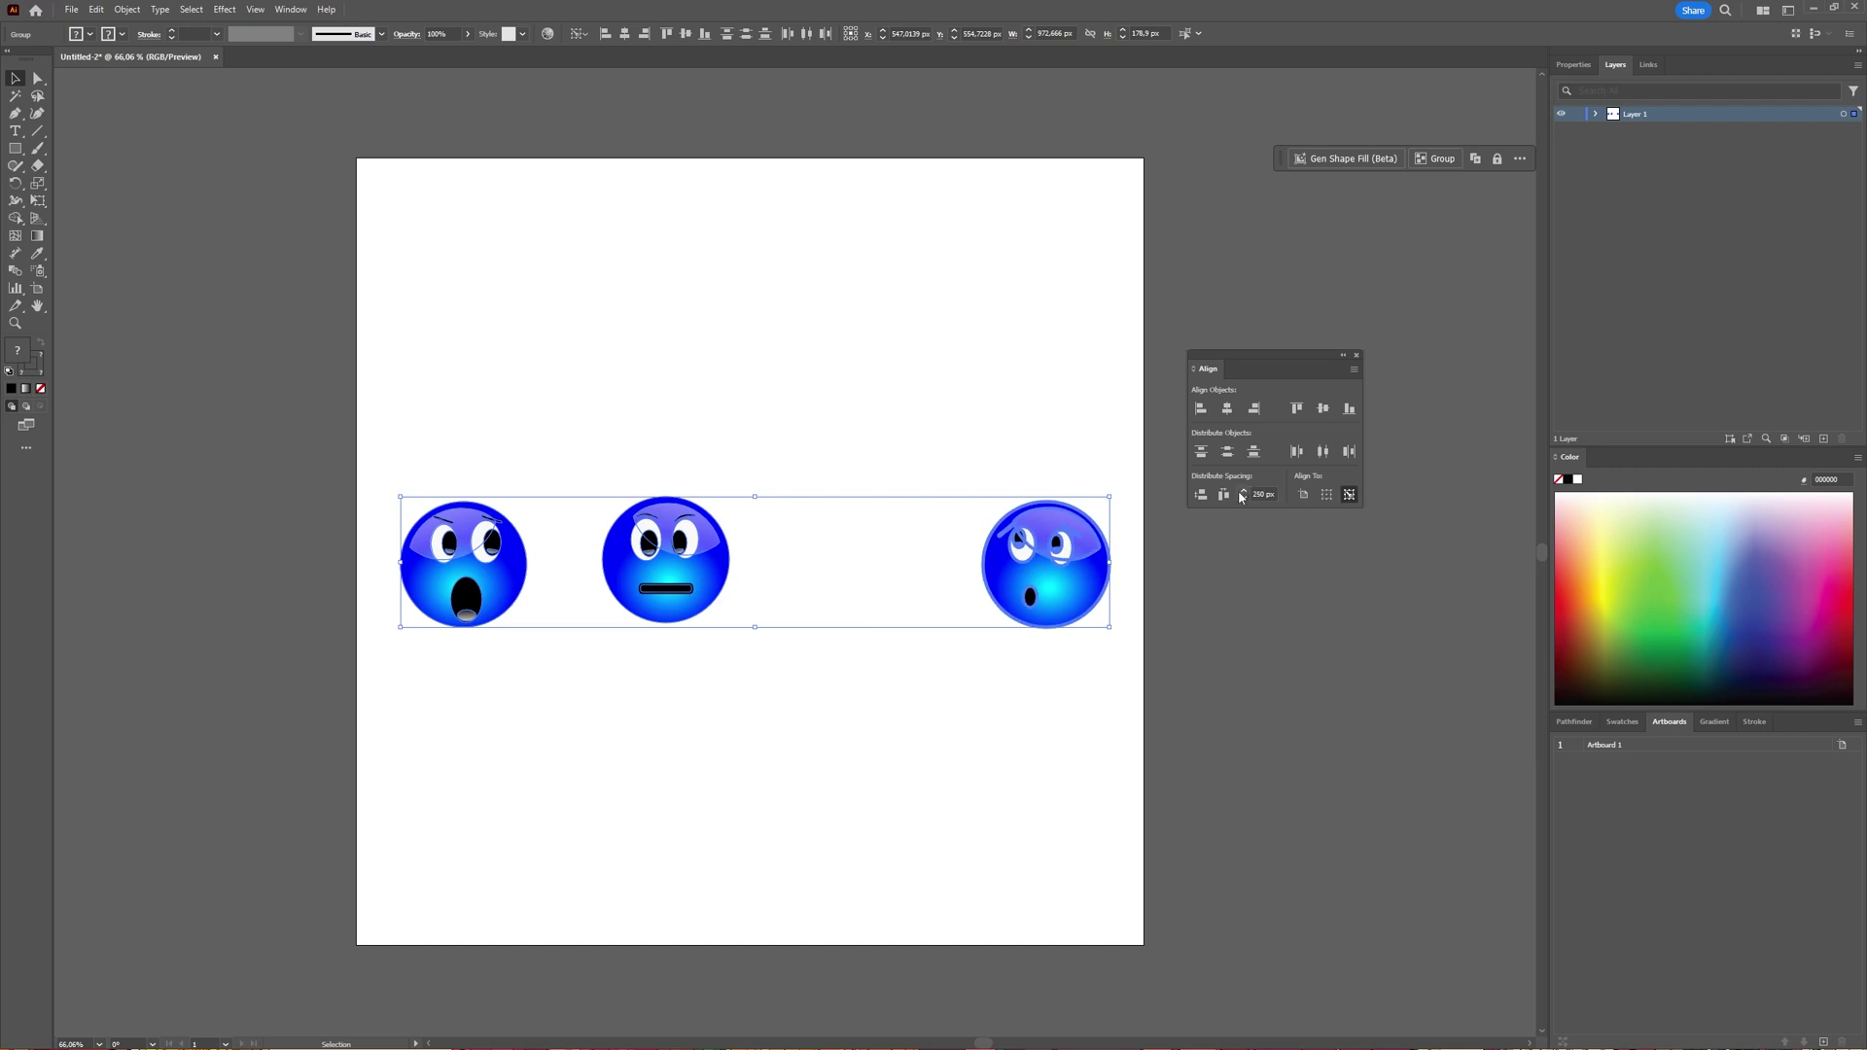
click(1324, 452)
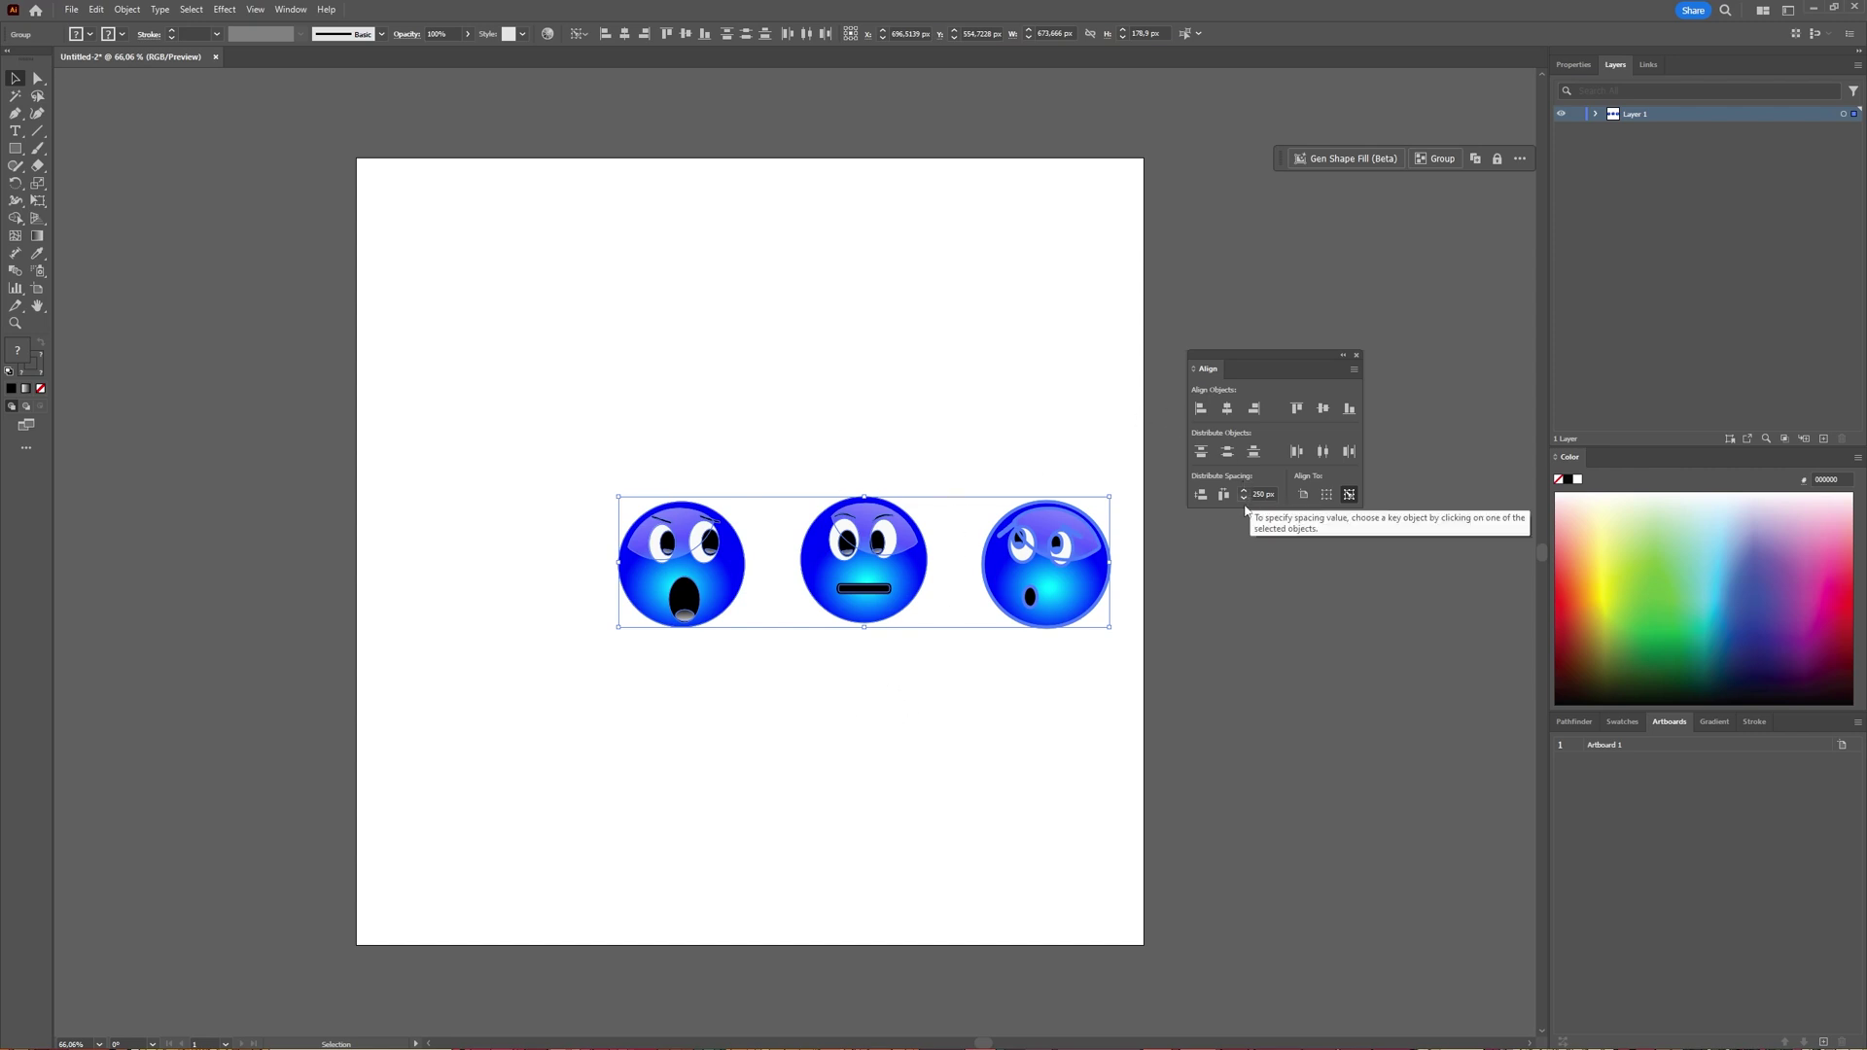
Move the left and middle faces farther left, then apply Horizontal Distribute Center to all three.
click(1056, 719)
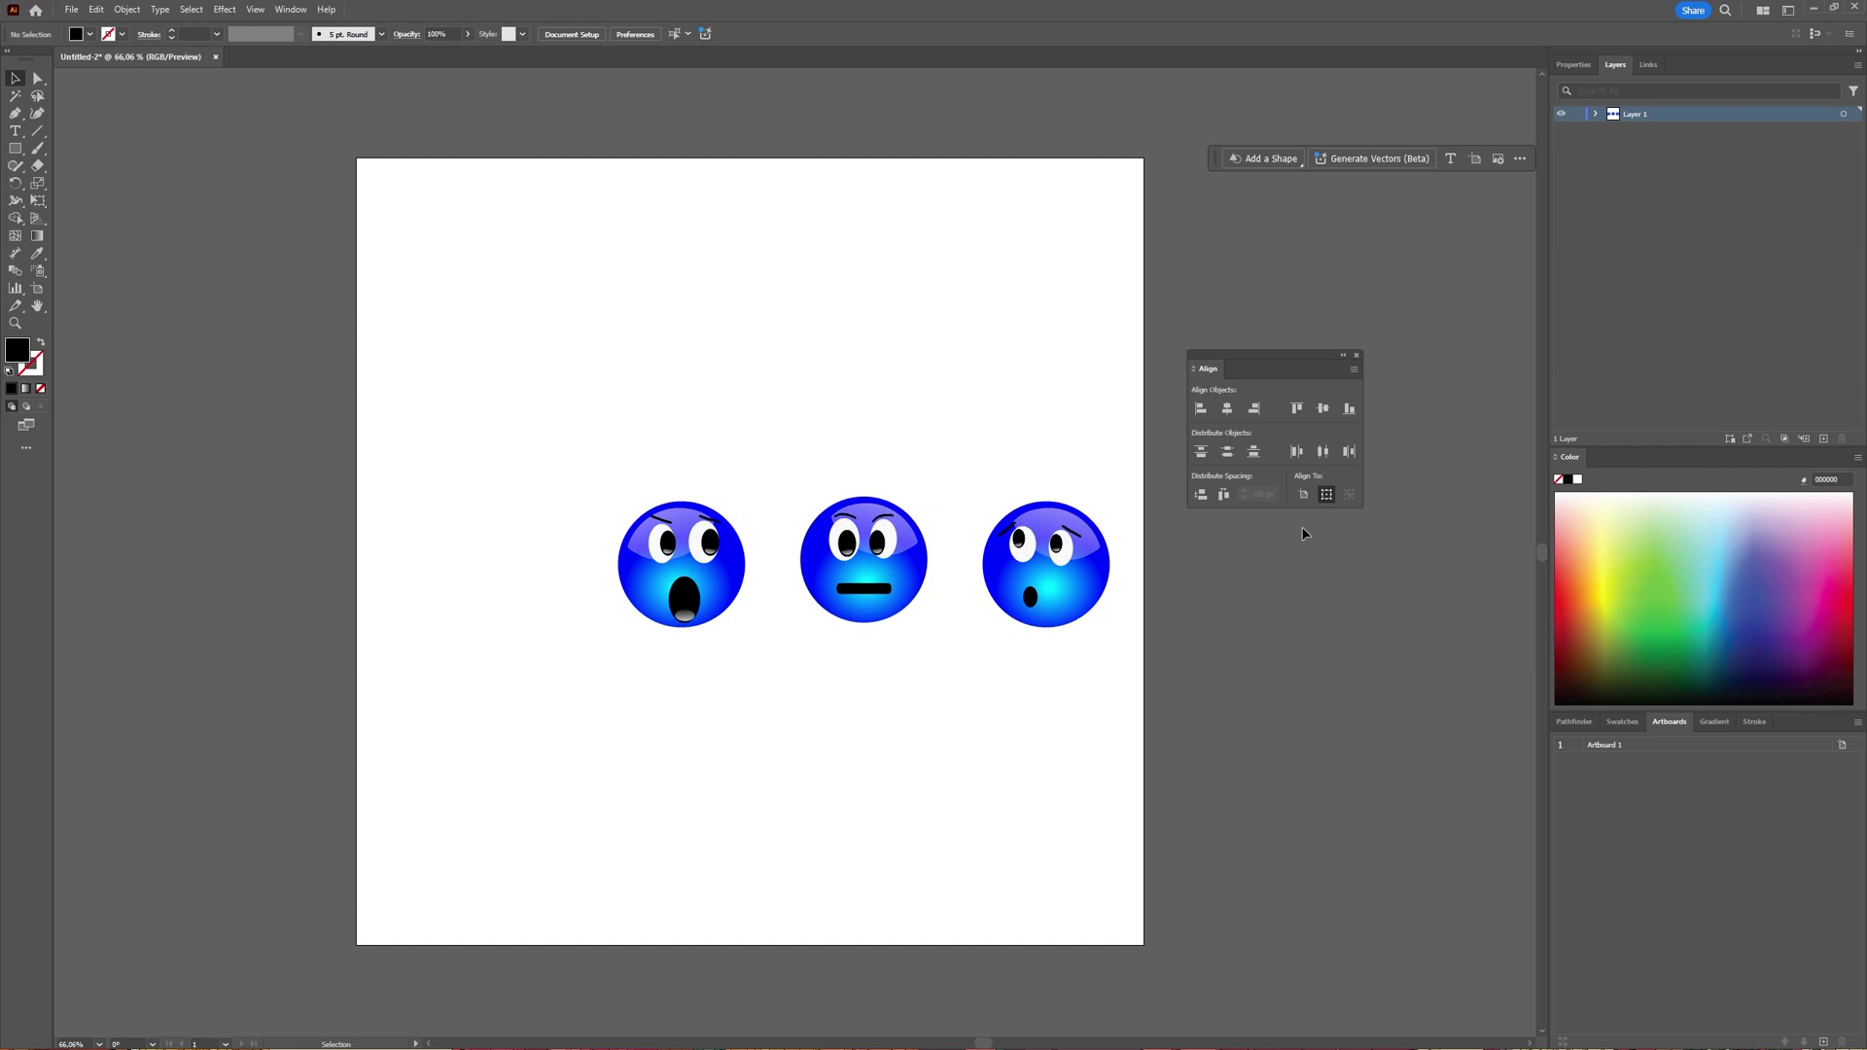
drag(714, 586, 493, 590)
drag(899, 567, 816, 576)
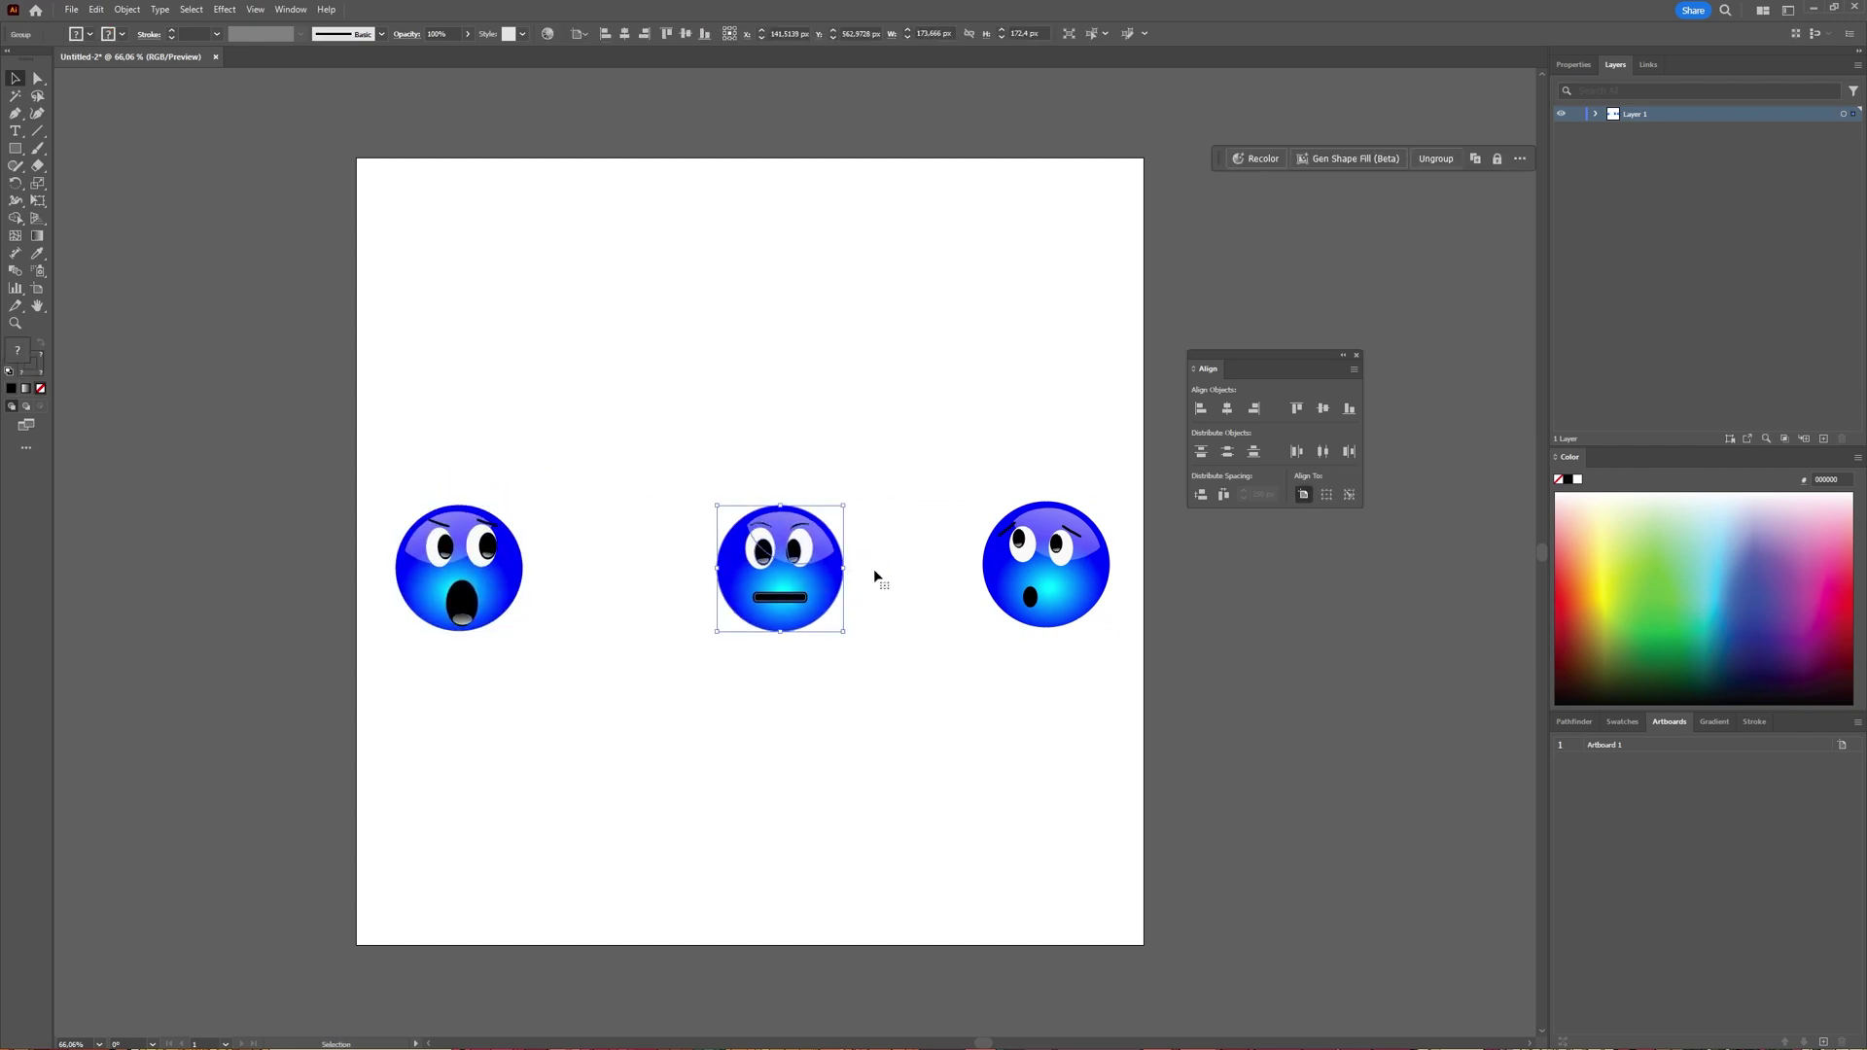
drag(408, 452, 1070, 636)
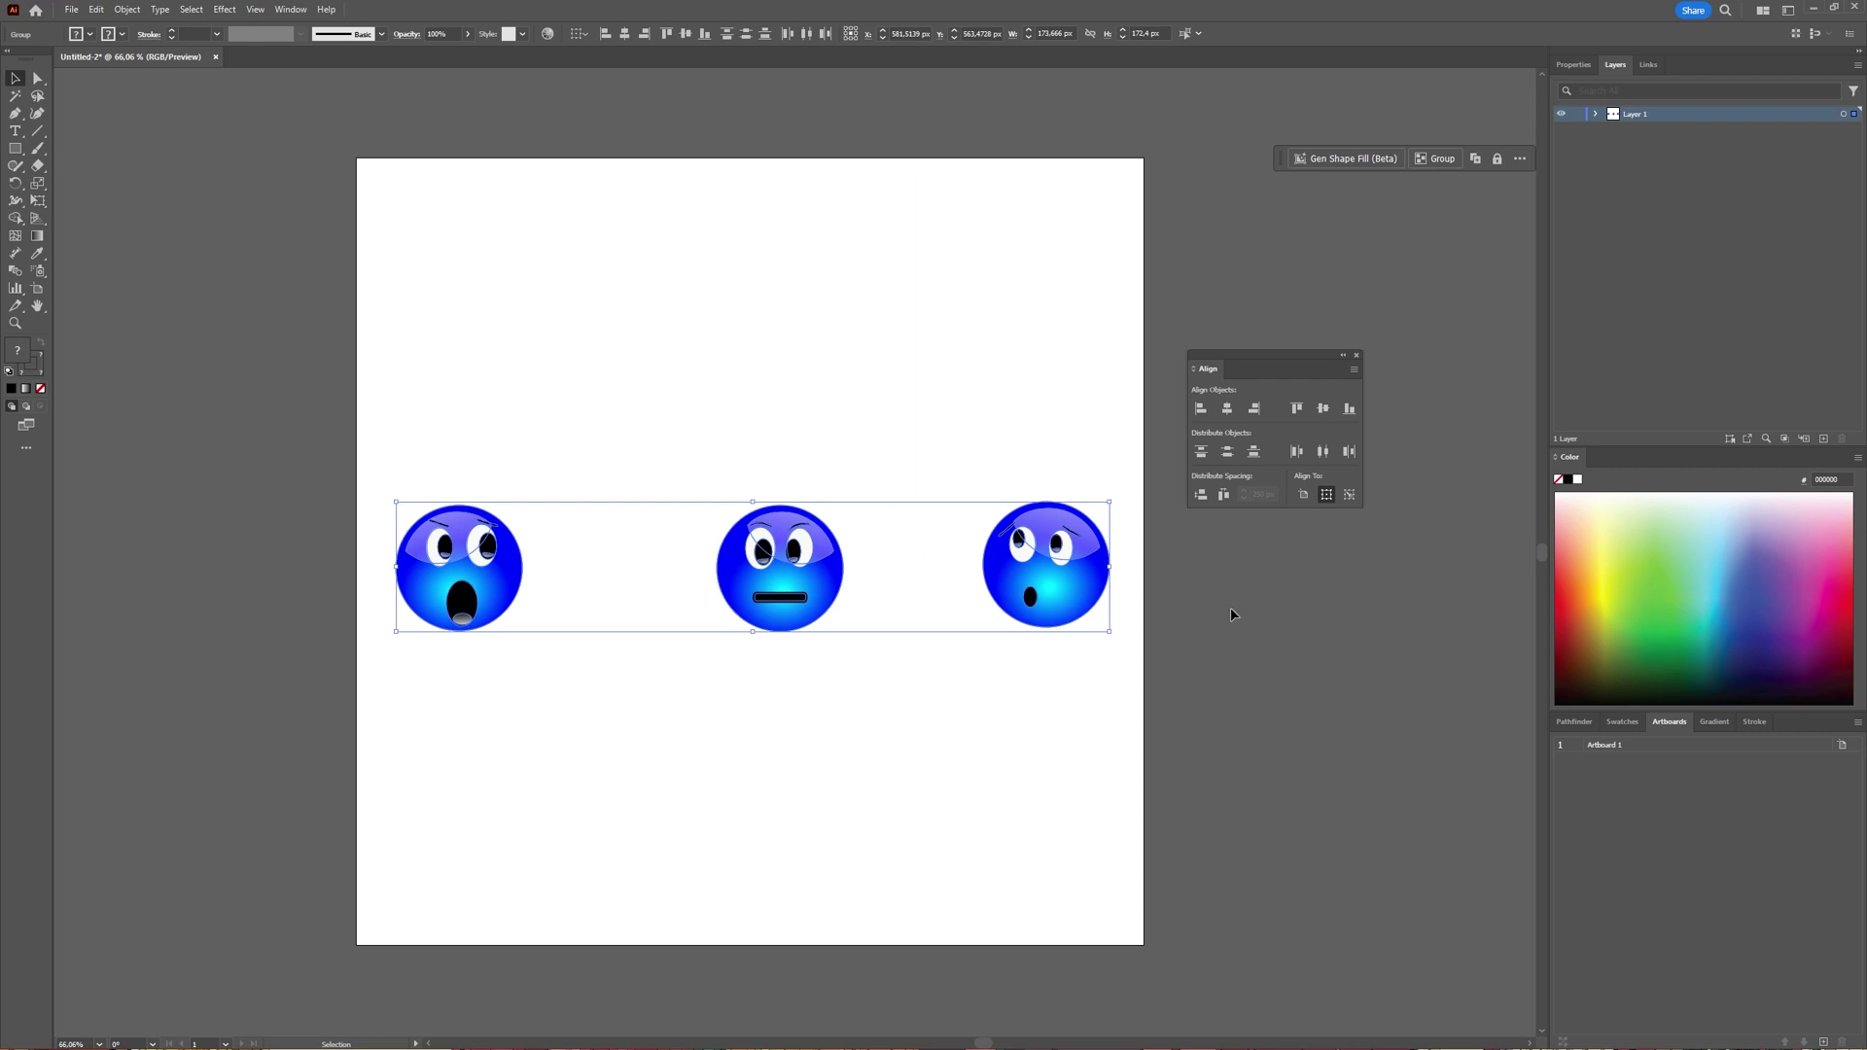
click(1322, 451)
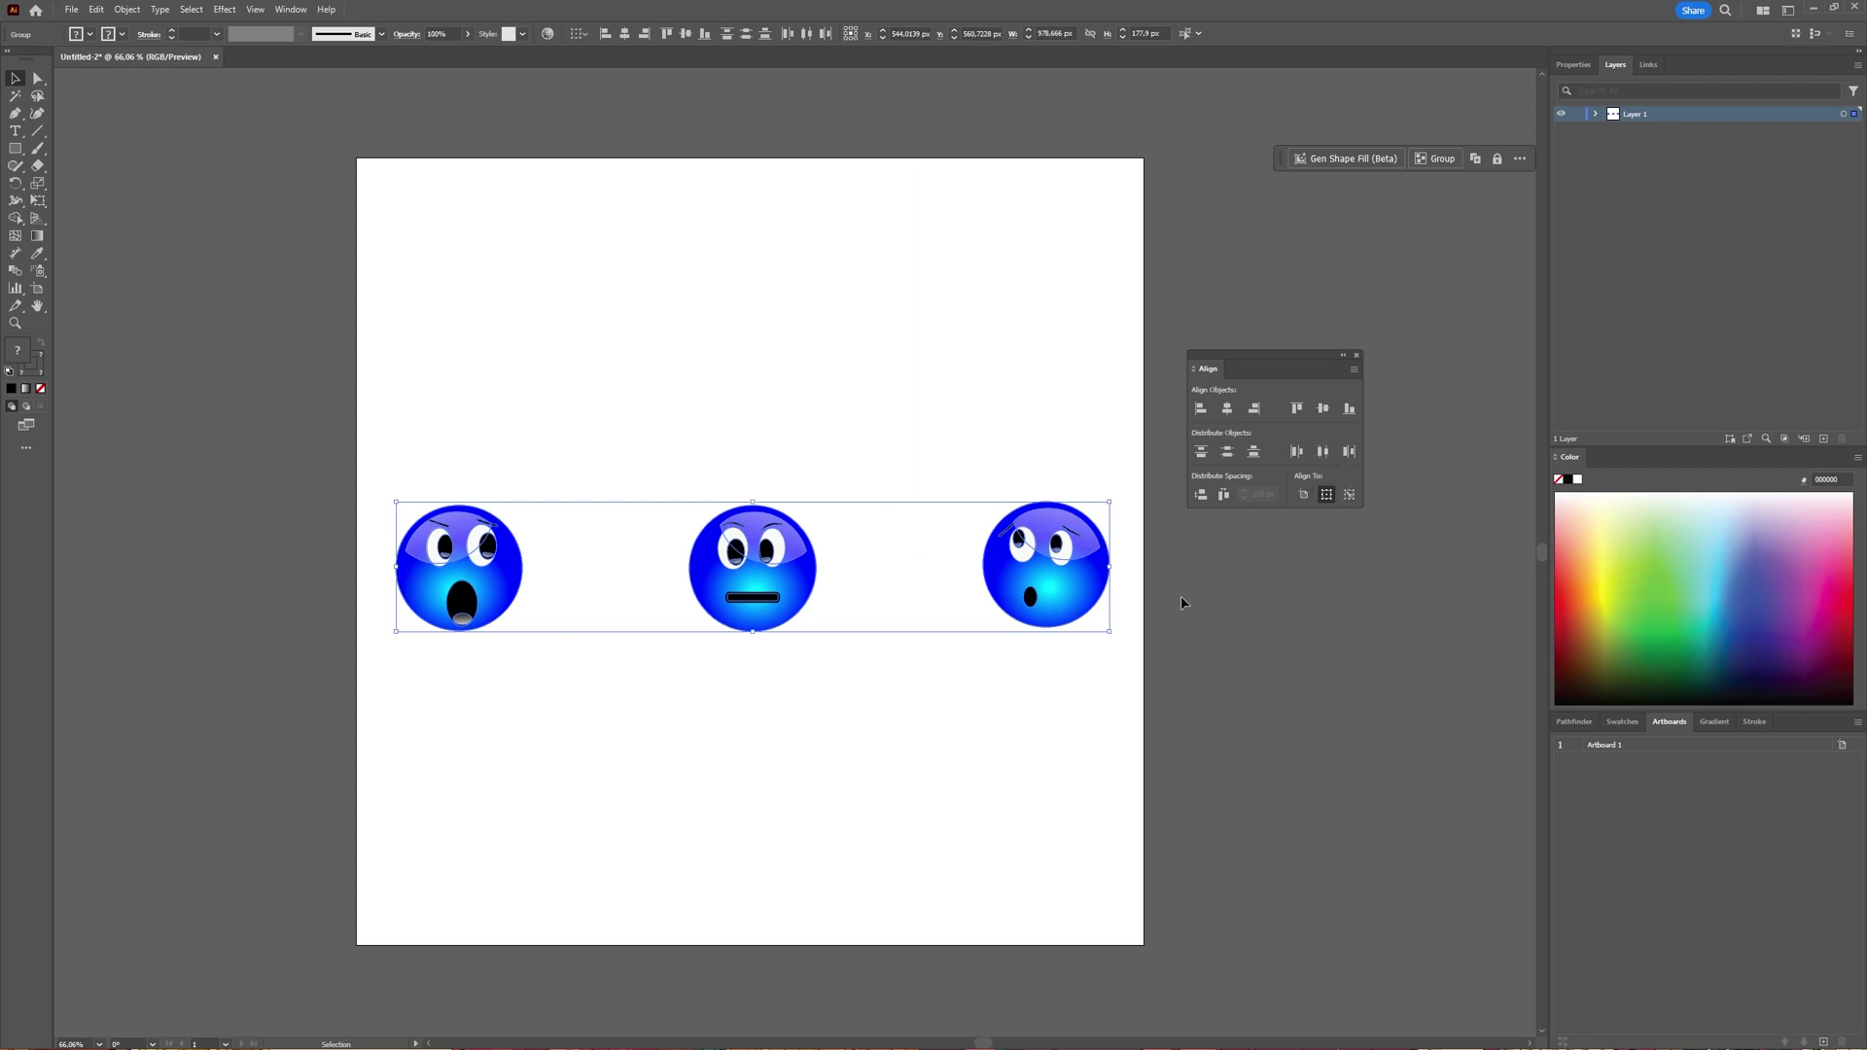
Reselect all three faces and make the right-hand face the key object.
click(339, 333)
drag(383, 413, 1119, 637)
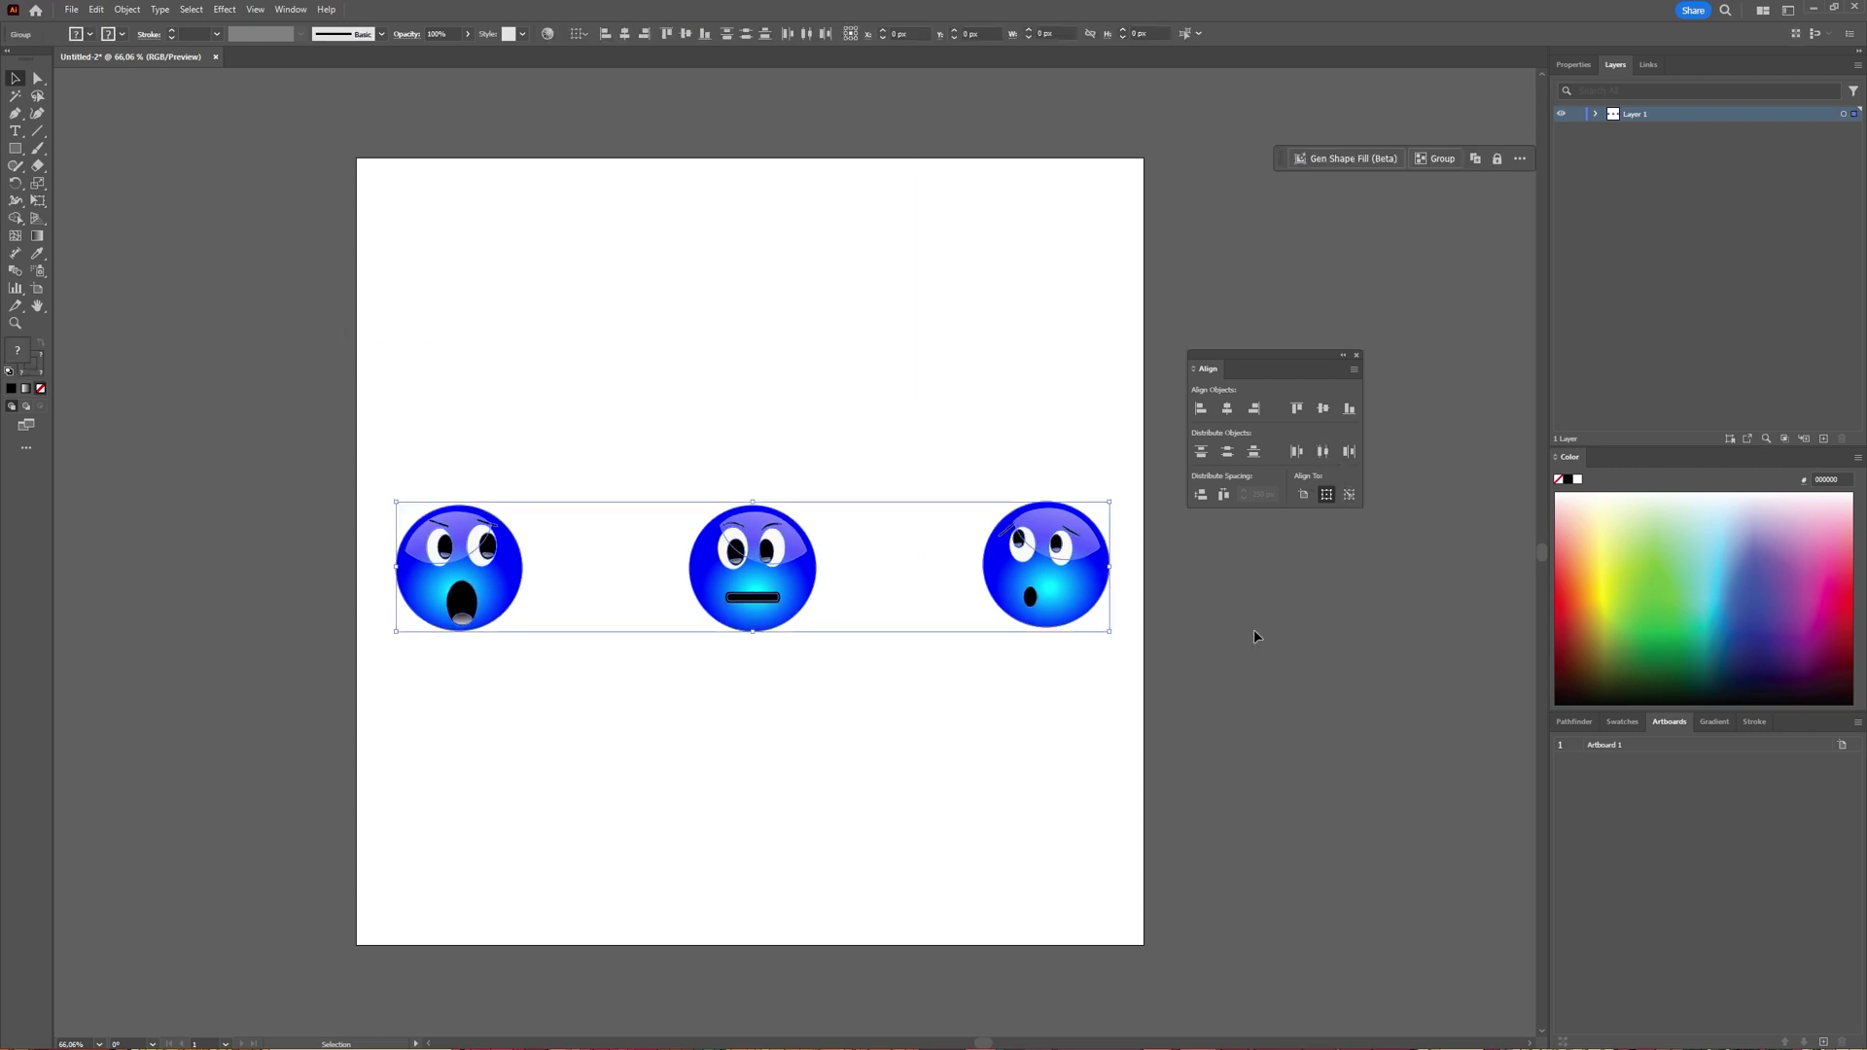
click(1348, 496)
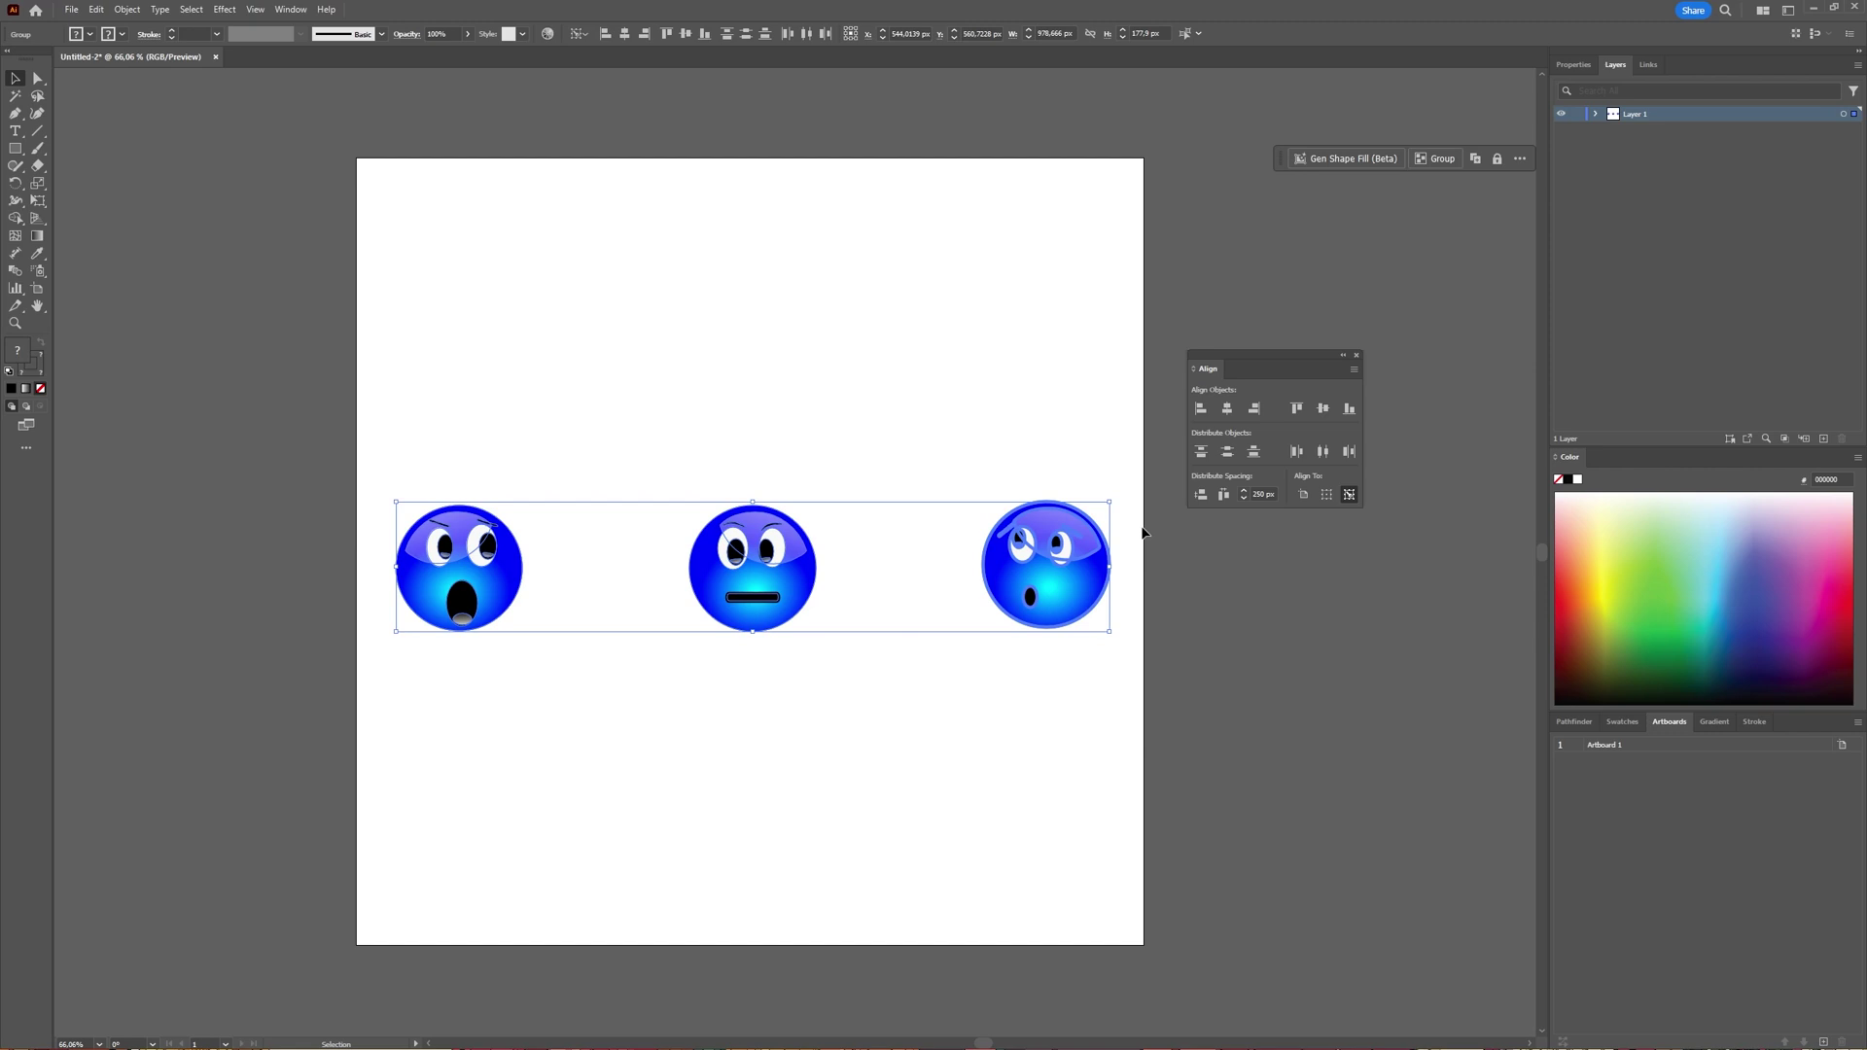